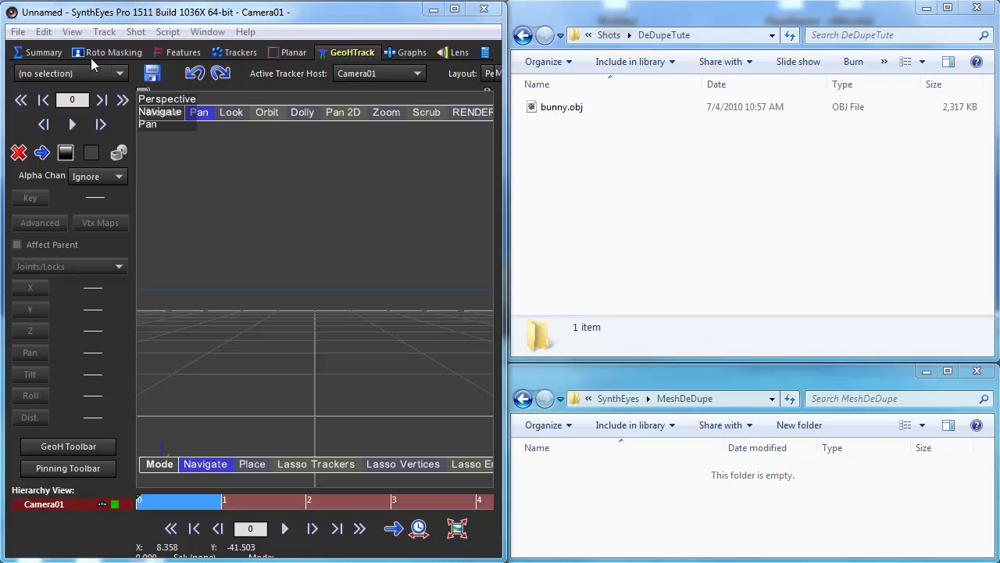
# - Import the bunny.obj mesh from the DeDupeTute folder into the empty scene
pyautogui.click(18, 32)
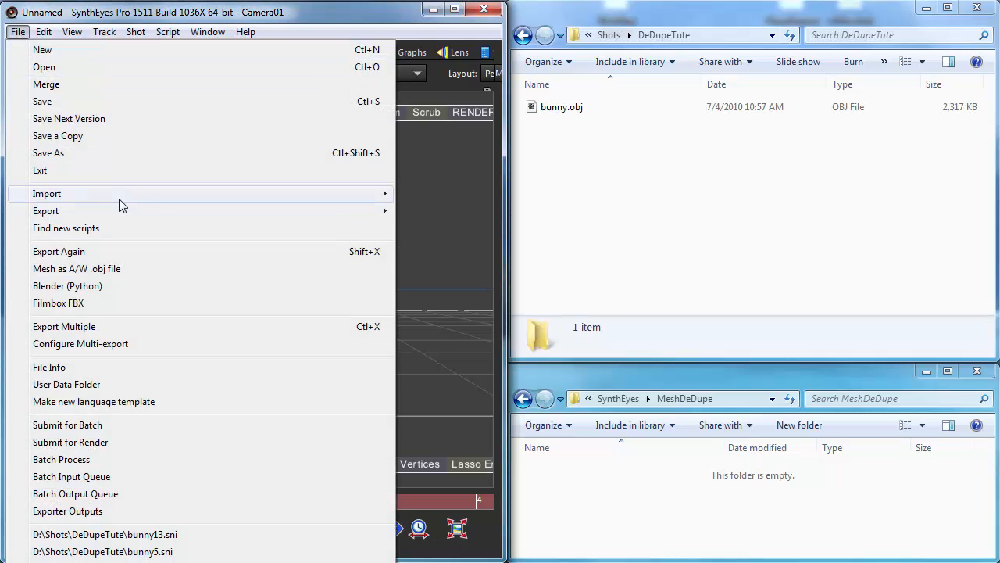
pyautogui.moveTo(255, 197)
pyautogui.click(430, 211)
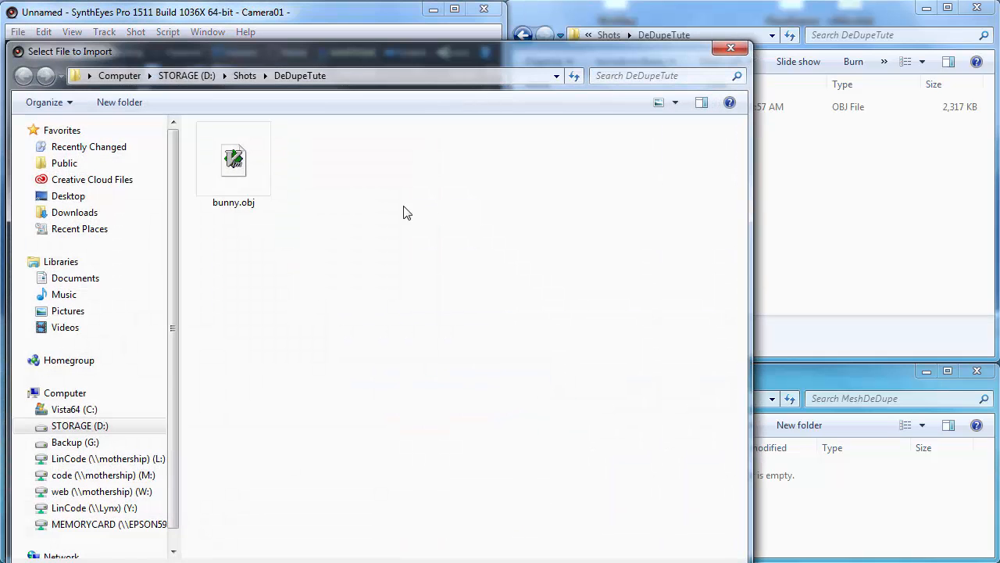
pyautogui.doubleClick(220, 169)
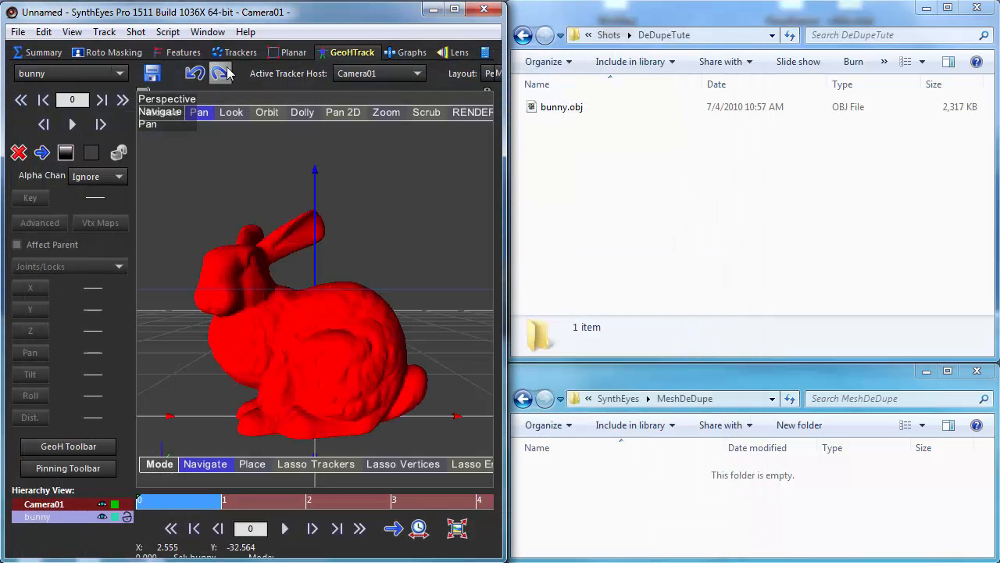
# - Run the Mesh Information script on the bunny mesh to check its vertex count, face count and size
pyautogui.click(162, 33)
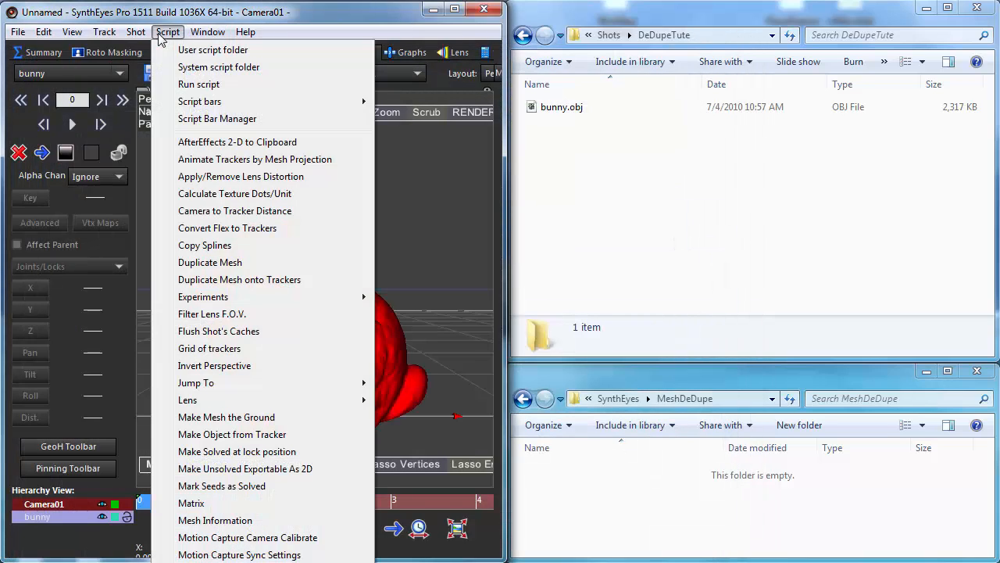
pyautogui.click(230, 521)
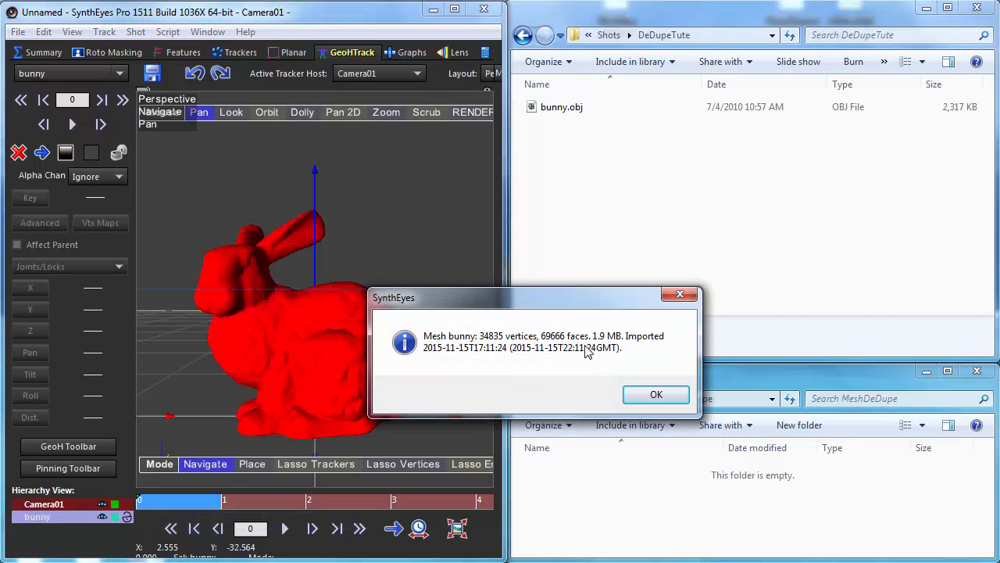
pyautogui.click(636, 400)
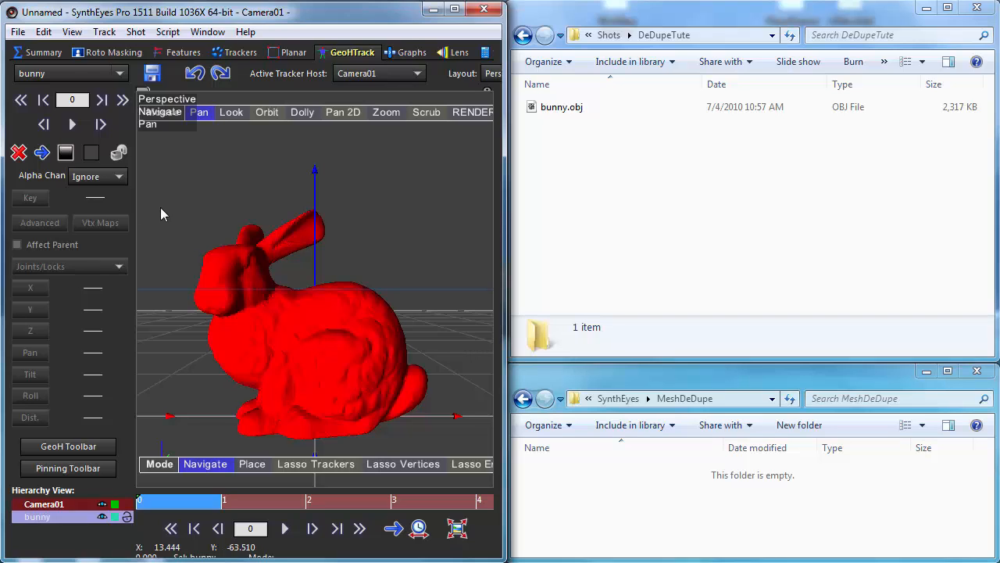
# - Enable incrementing of the save file name in the Save/Export preferences
pyautogui.click(43, 32)
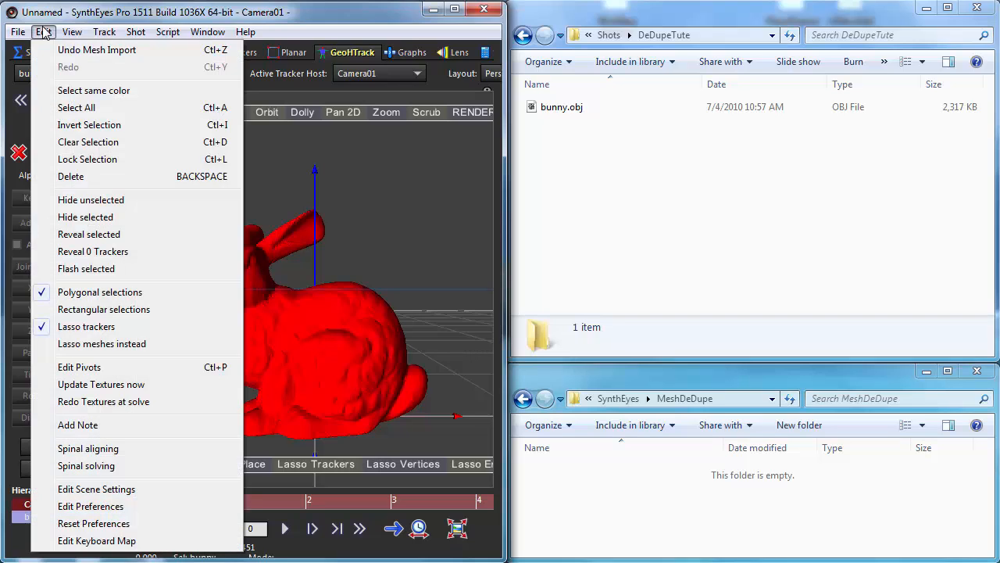
pyautogui.click(107, 506)
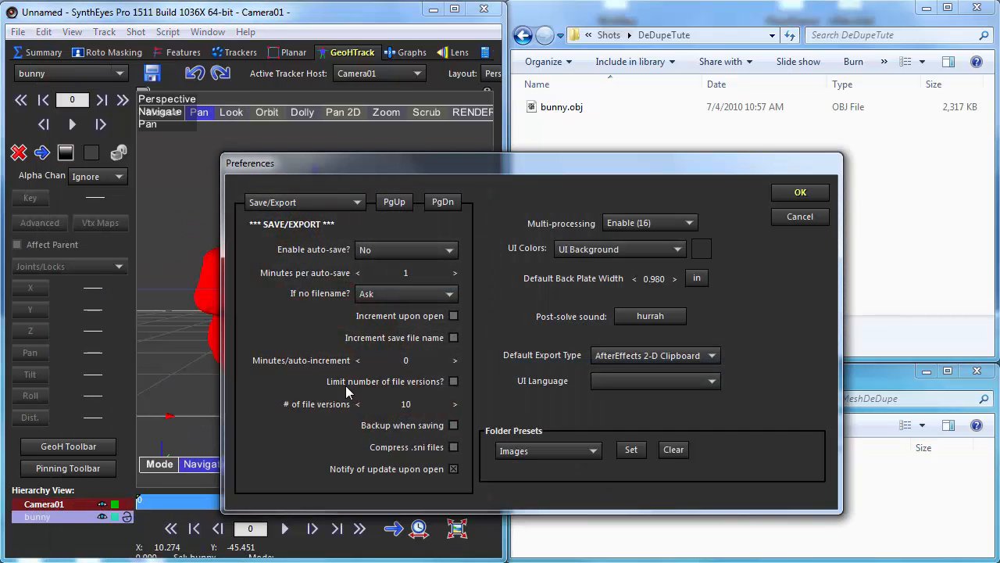
pyautogui.click(454, 337)
pyautogui.click(800, 196)
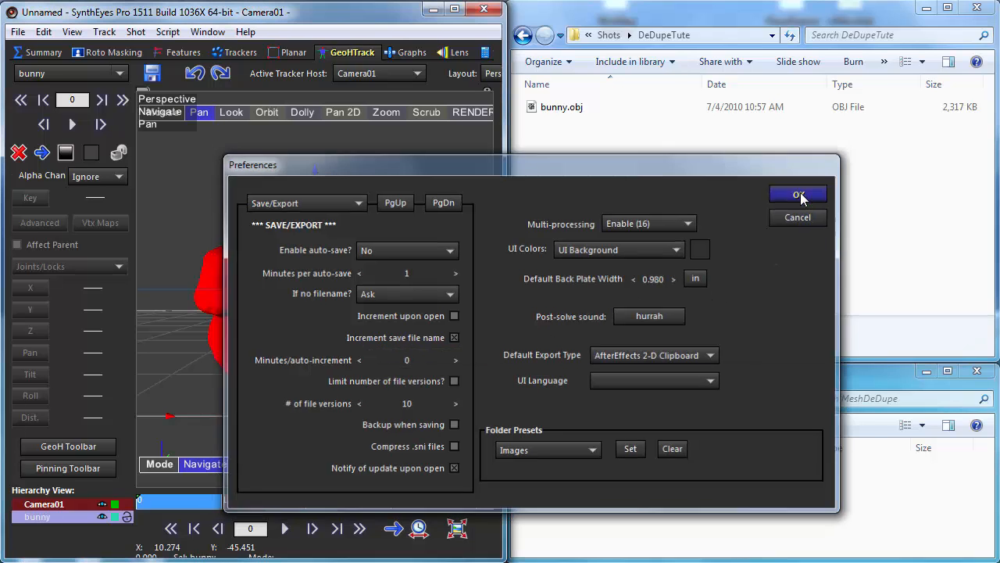
# - Save the scene as bunny1 in the DeDupeTute folder and save it twice more as incremented versions
pyautogui.click(17, 34)
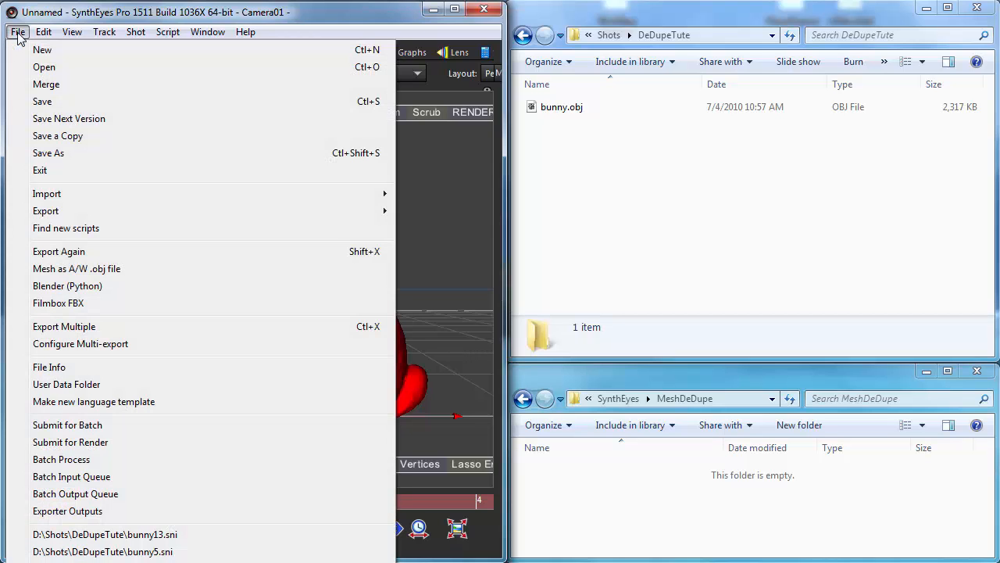
pyautogui.click(39, 101)
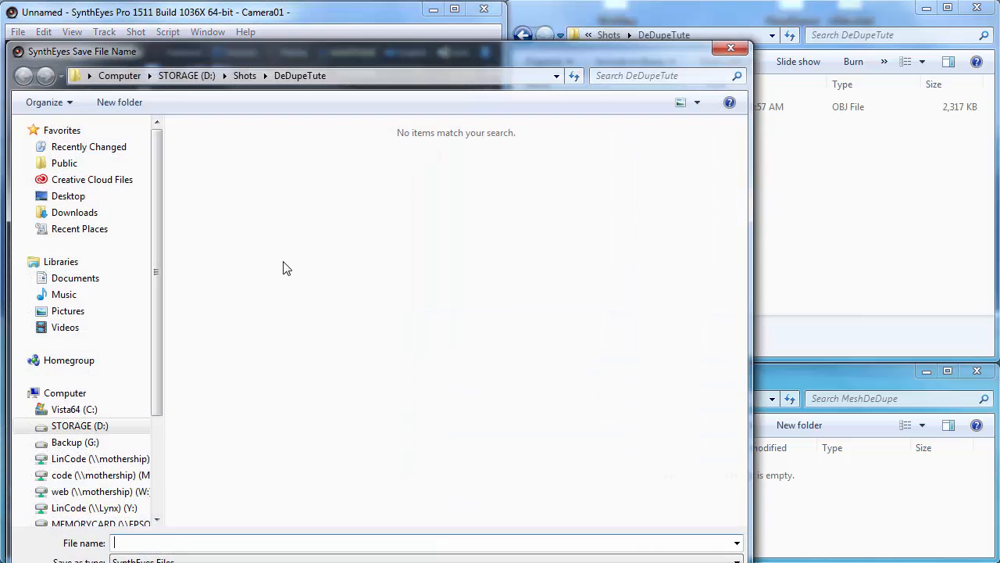
pyautogui.write('bu')
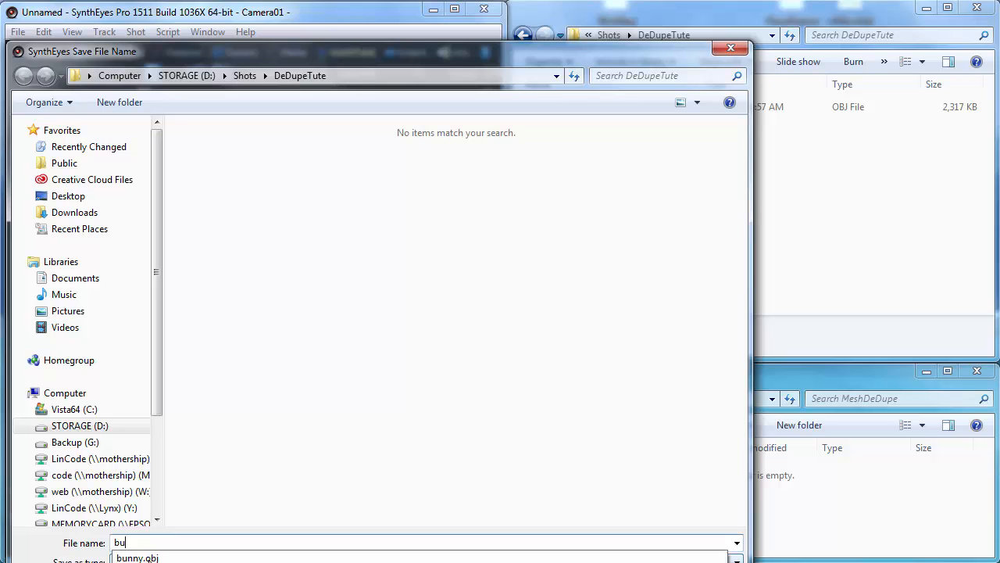
pyautogui.write('nnuy')
pyautogui.press('BackSpace')
pyautogui.press('BackSpace')
pyautogui.write('y1')
pyautogui.press('Return')
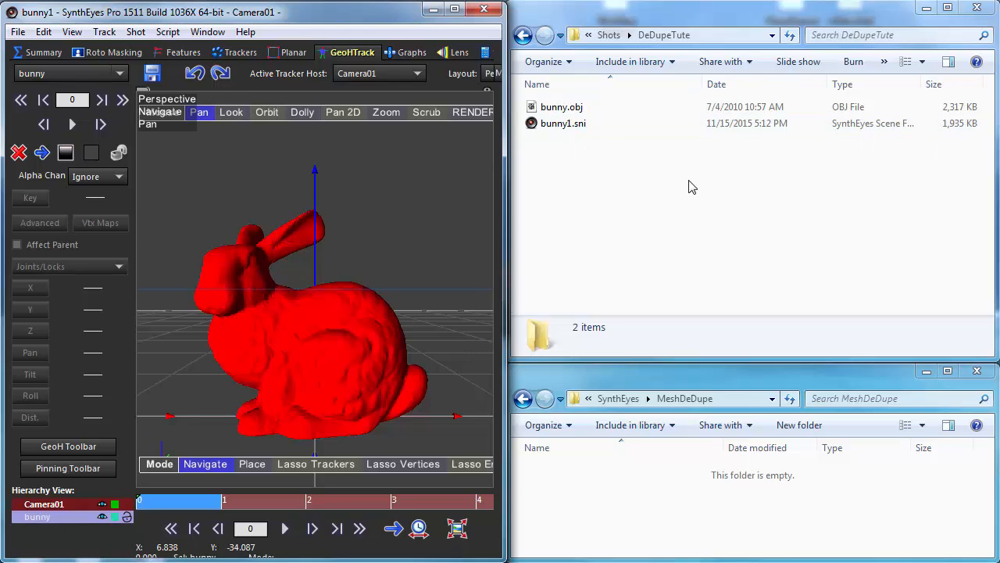
pyautogui.hotkey('ctrl', 'shift', 's')
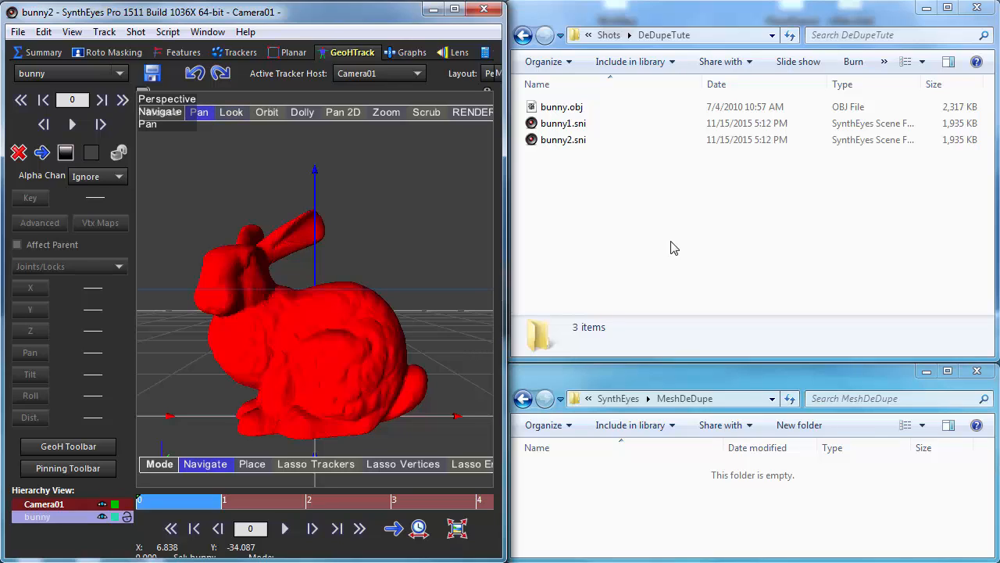
pyautogui.hotkey('ctrl', 'shift', 's')
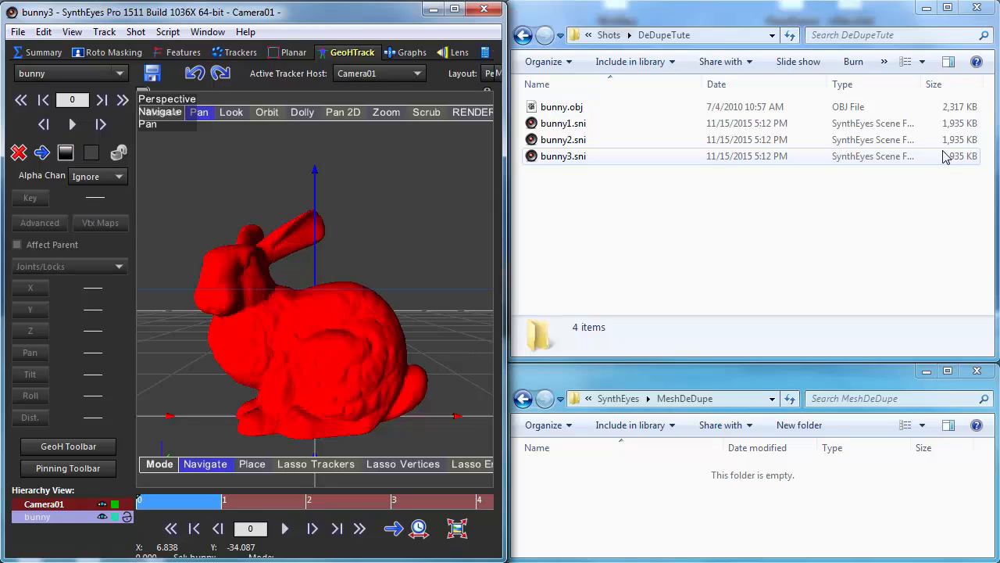
# - In the Meshes preferences, set mesh de-duplication to Imports and the minimum dedupe size to 1.5 MB
pyautogui.click(43, 32)
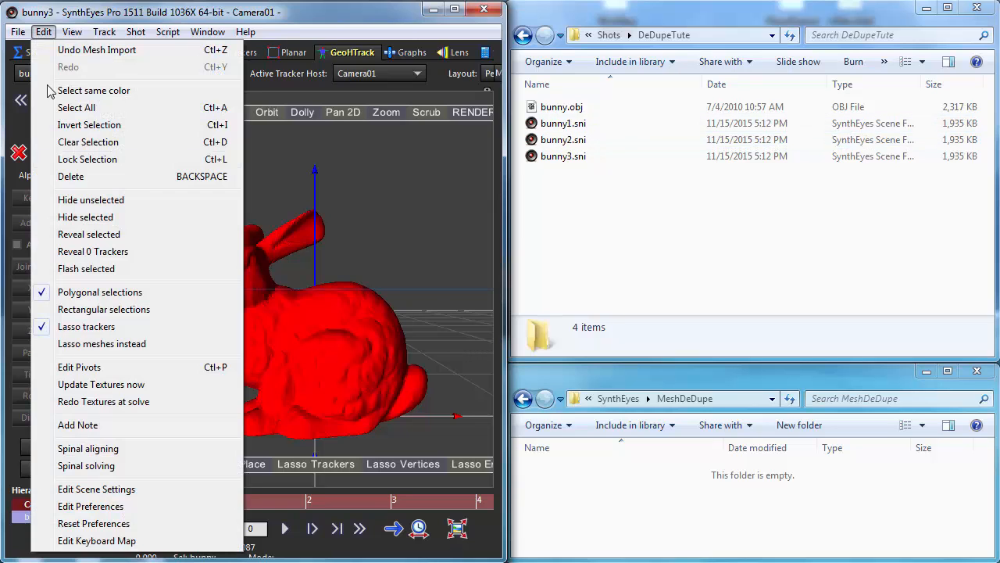
pyautogui.click(87, 508)
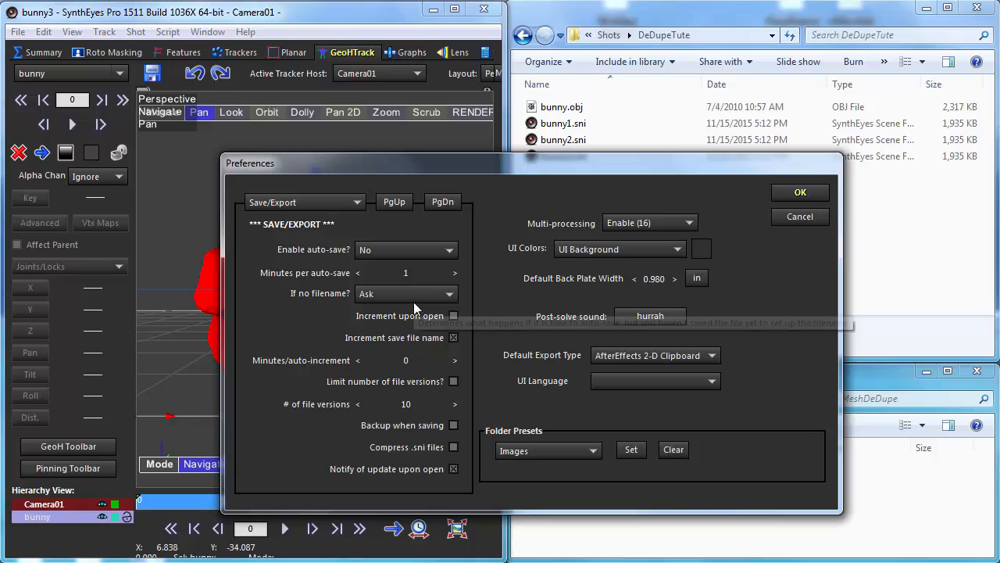
pyautogui.click(413, 295)
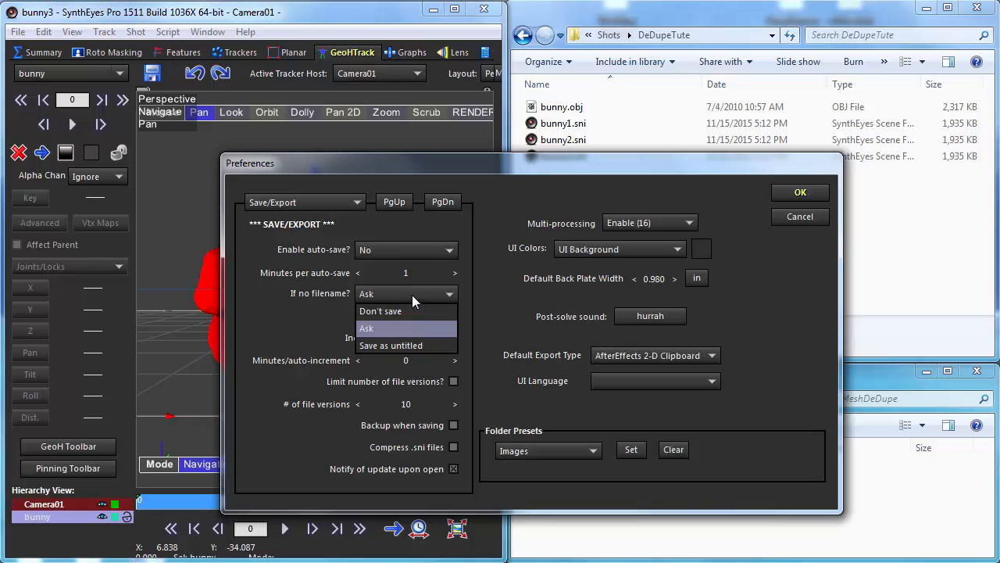
pyautogui.click(275, 204)
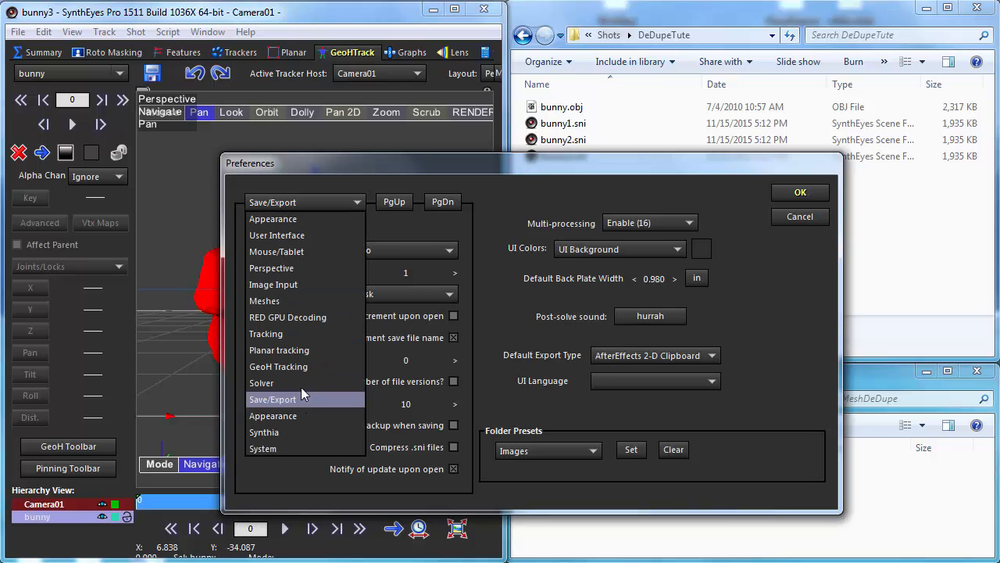
pyautogui.click(298, 303)
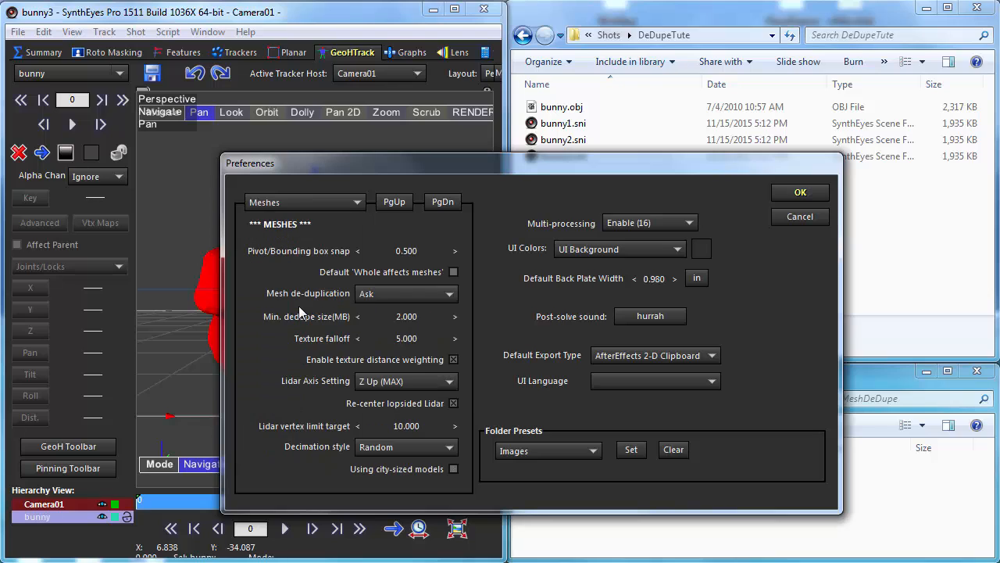
pyautogui.click(417, 296)
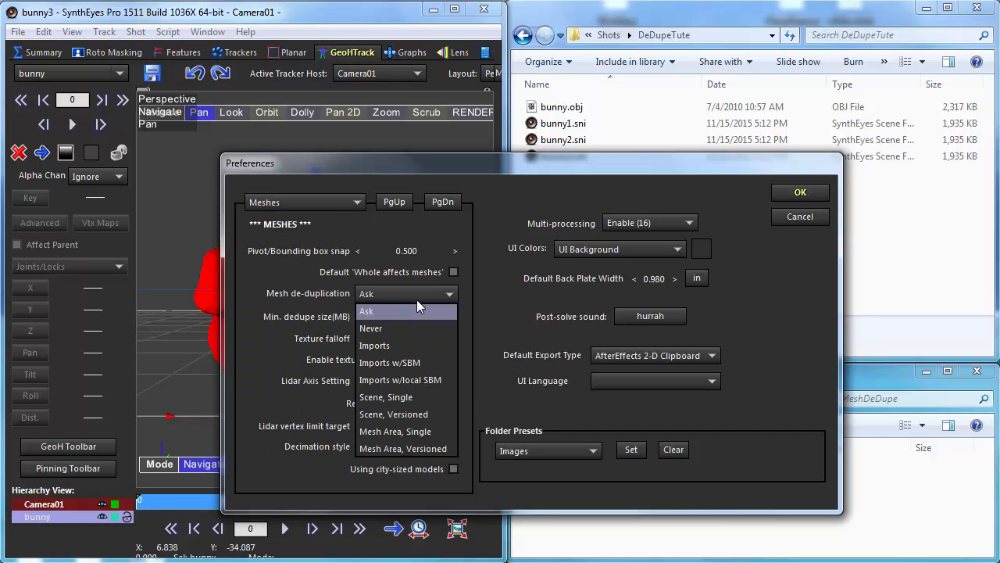
pyautogui.click(388, 348)
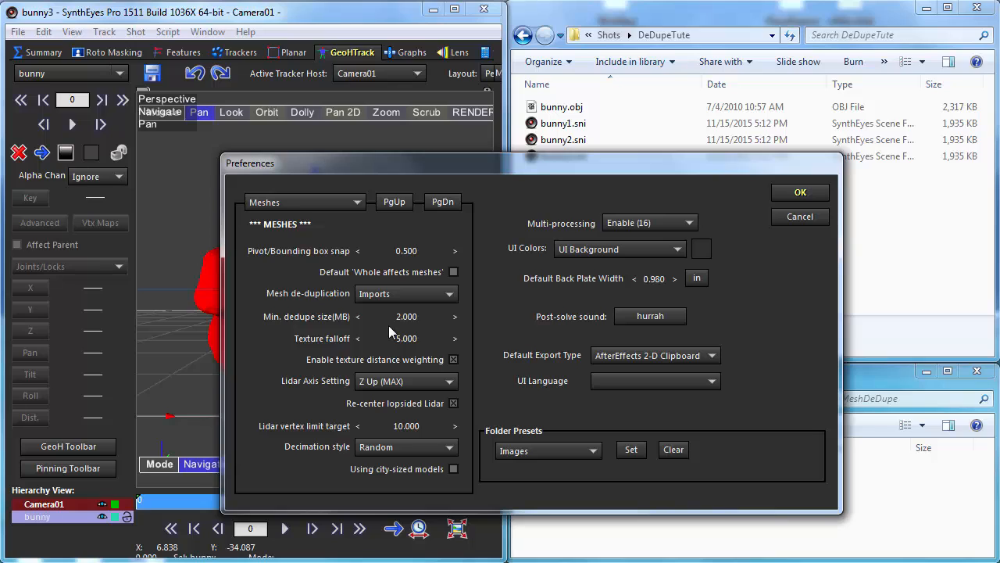
pyautogui.click(401, 315)
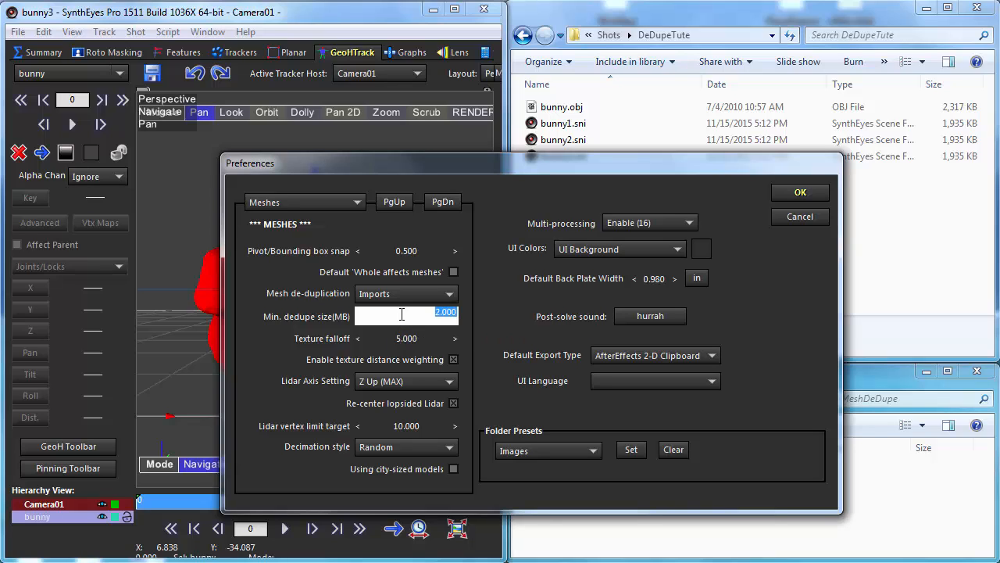
pyautogui.write('1.5')
pyautogui.press('Return')
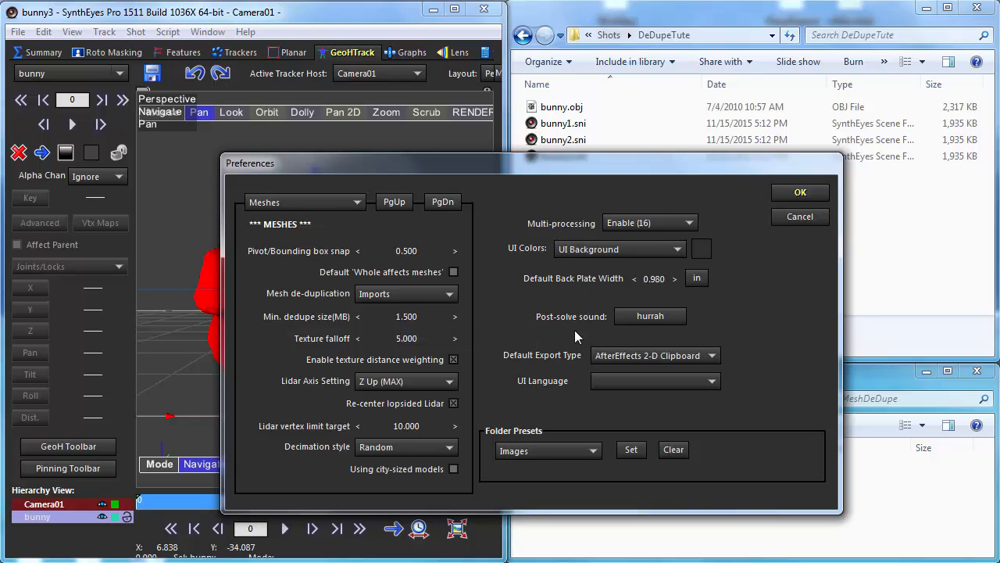
pyautogui.click(810, 195)
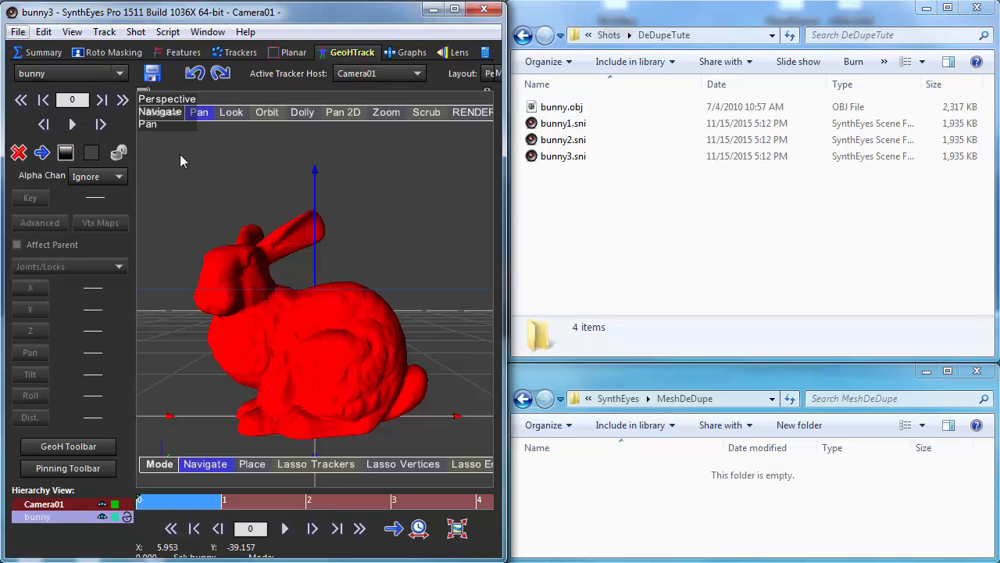
# - Save the scene as the next incremented version and reopen bunny4.sni from the recent files
pyautogui.hotkey('ctrl', 's')
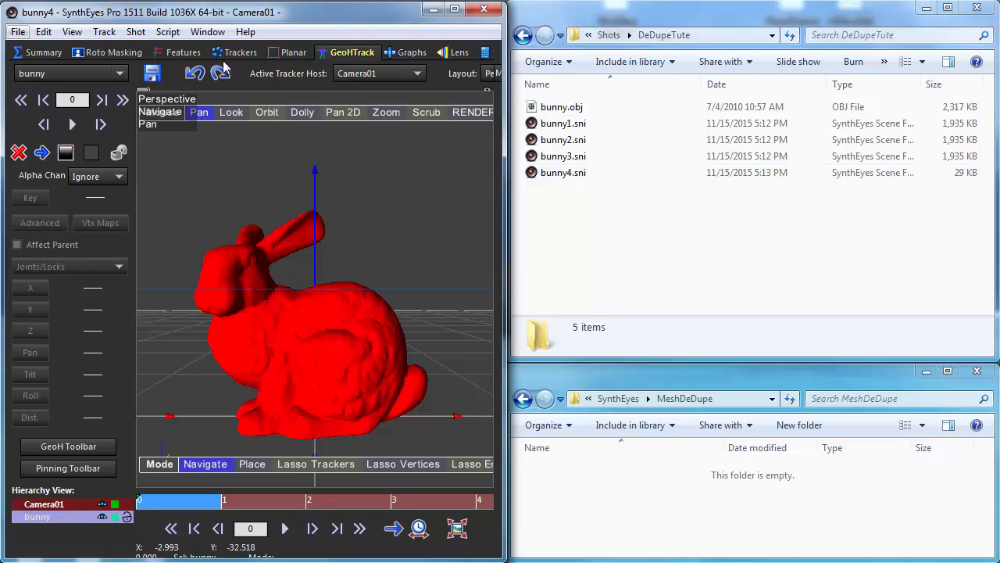
pyautogui.click(18, 32)
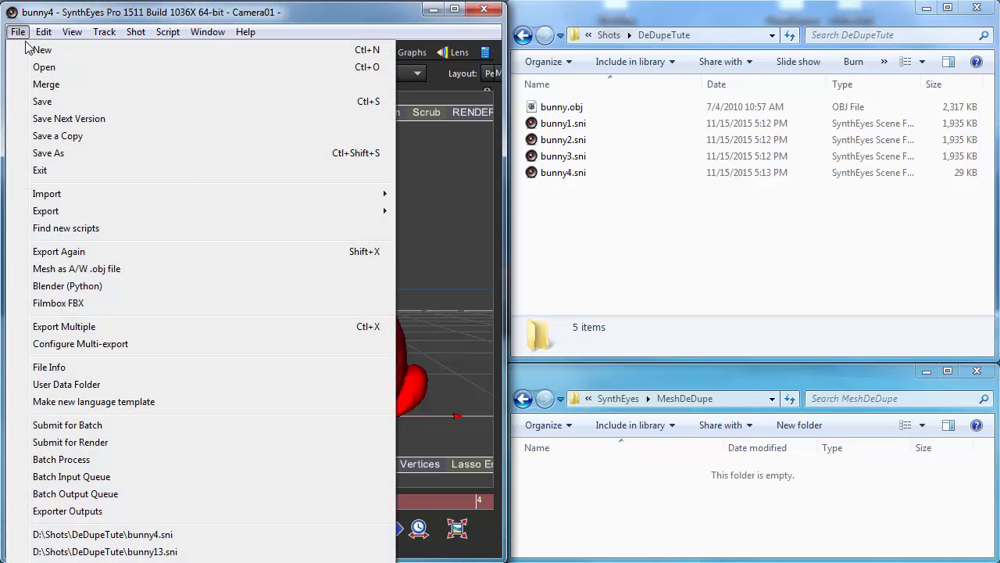
pyautogui.click(64, 536)
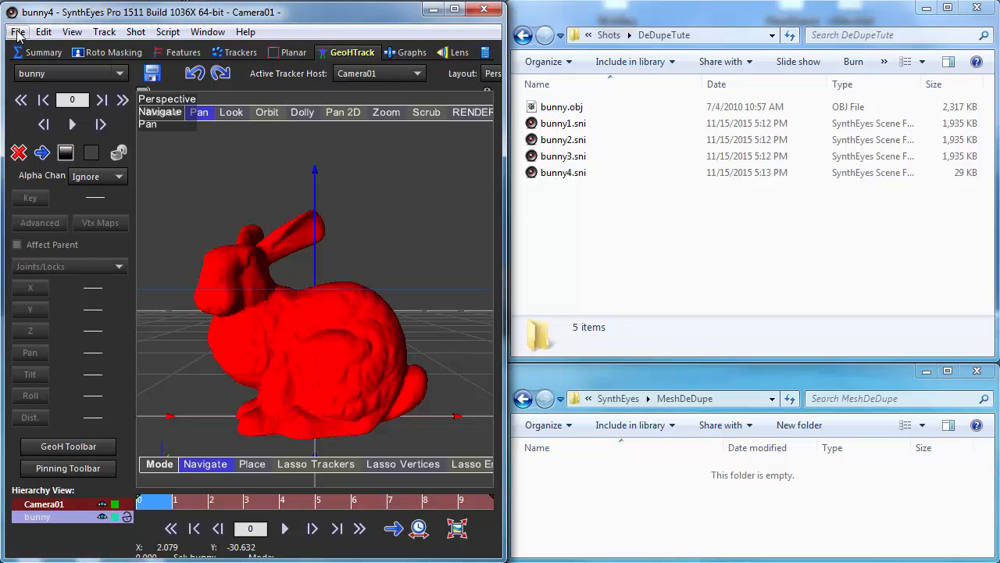
# - Change the mesh de-duplication preference to Imports w/SBM and save the next incremented version of the scene
pyautogui.click(43, 32)
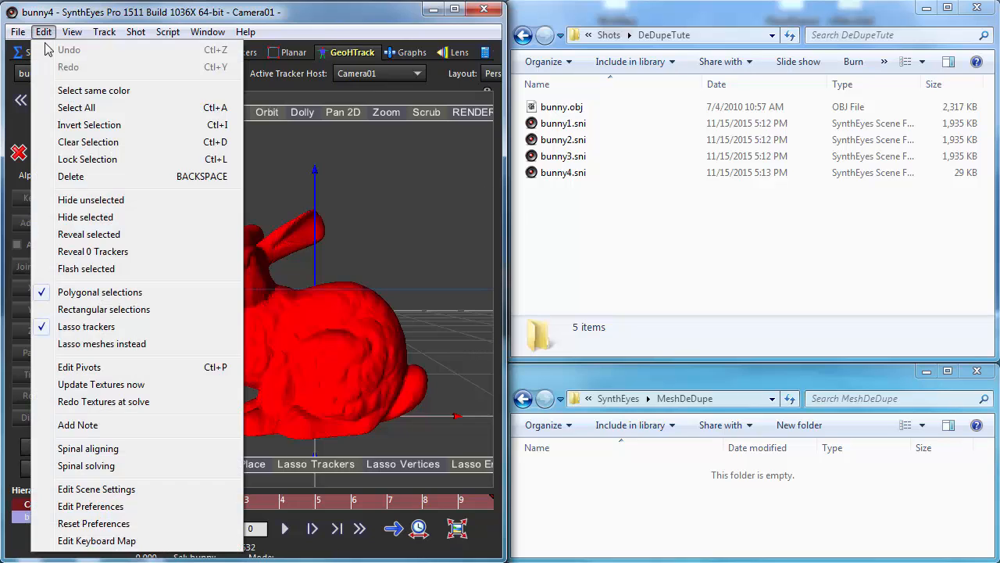
pyautogui.click(102, 506)
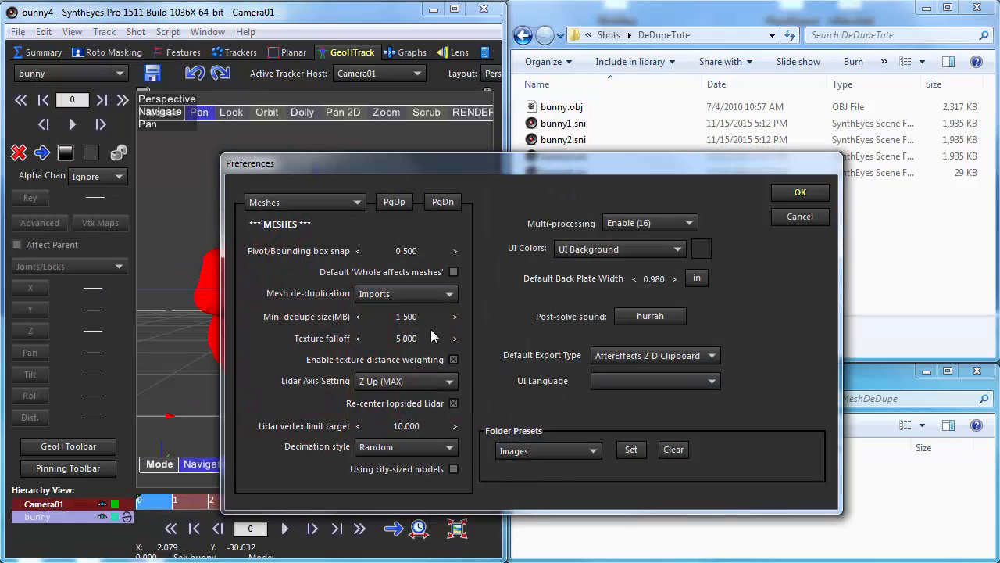
pyautogui.click(394, 294)
pyautogui.click(390, 363)
pyautogui.click(799, 193)
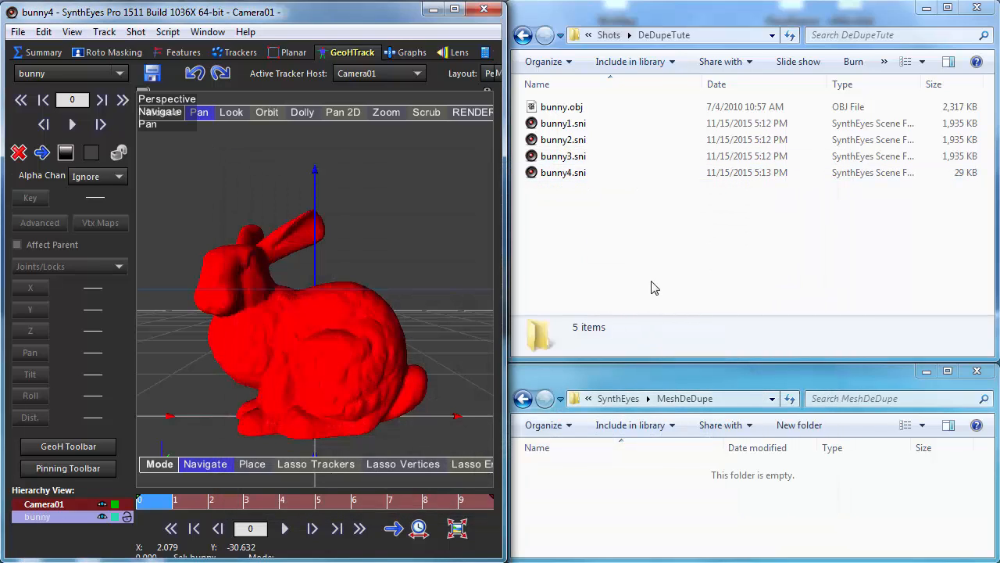
pyautogui.hotkey('ctrl', 'shift', 's')
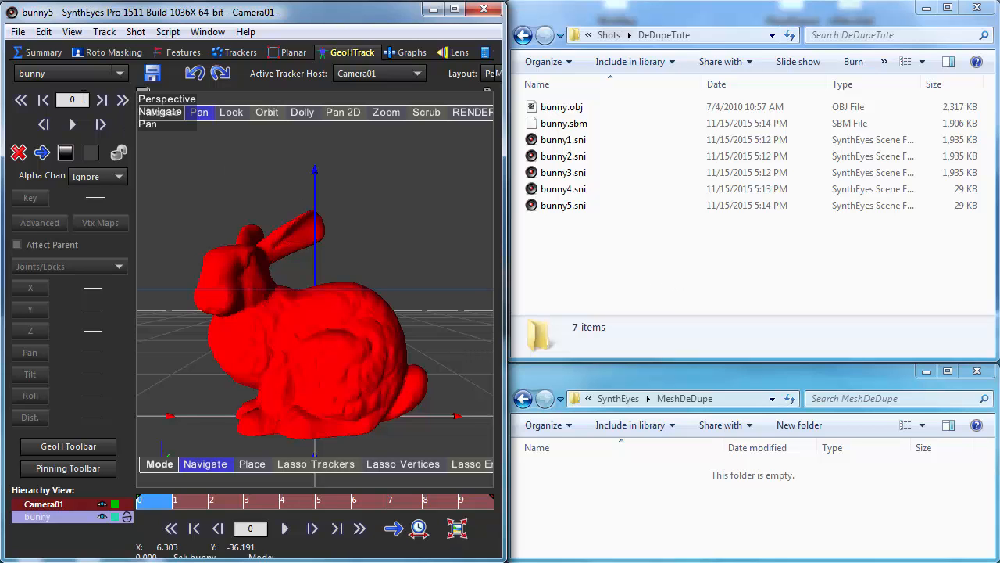
# - Set the mesh de-duplication preference to Imports w/local SBM and save the next incremented version of the scene
pyautogui.click(43, 32)
pyautogui.click(88, 505)
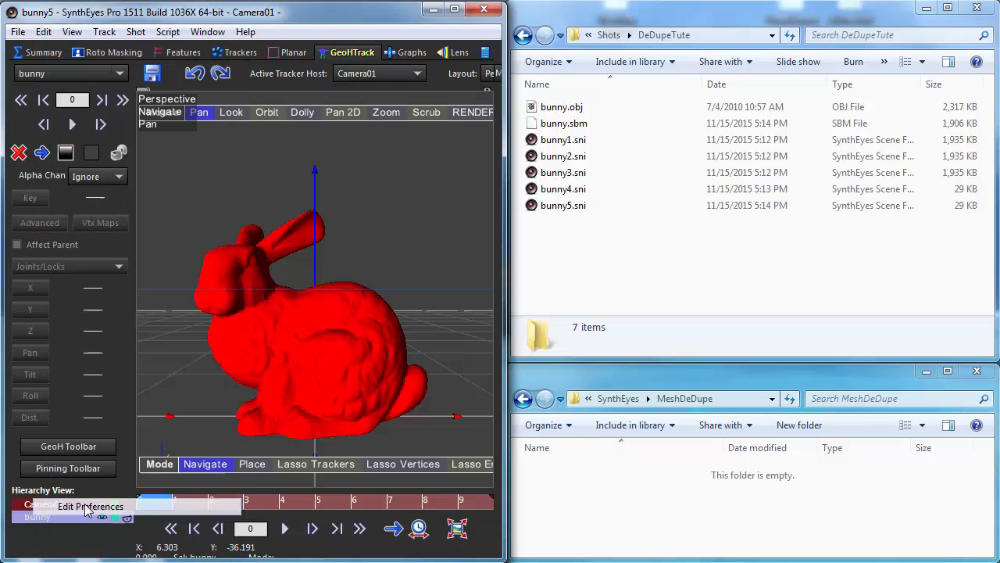
pyautogui.click(420, 294)
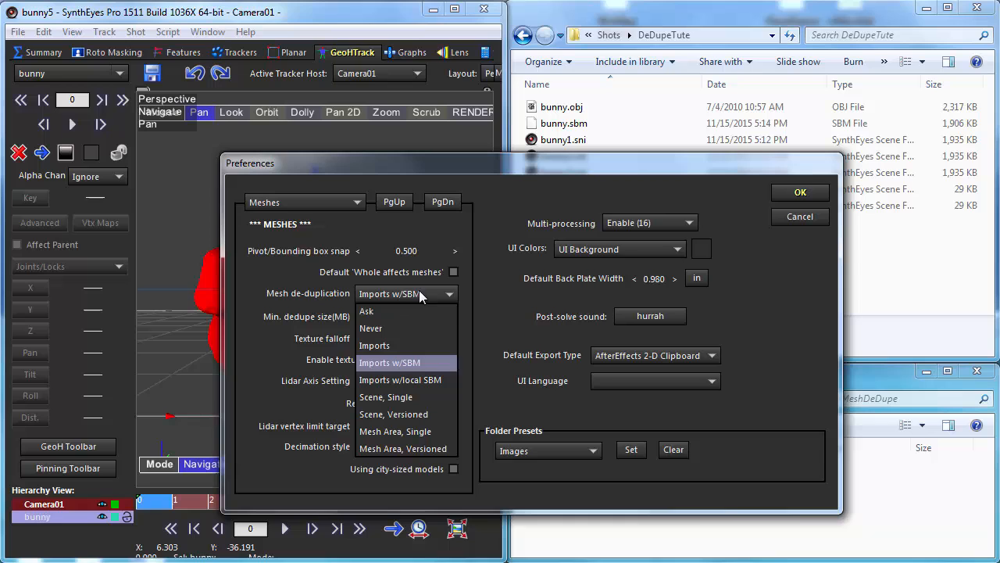
pyautogui.click(402, 380)
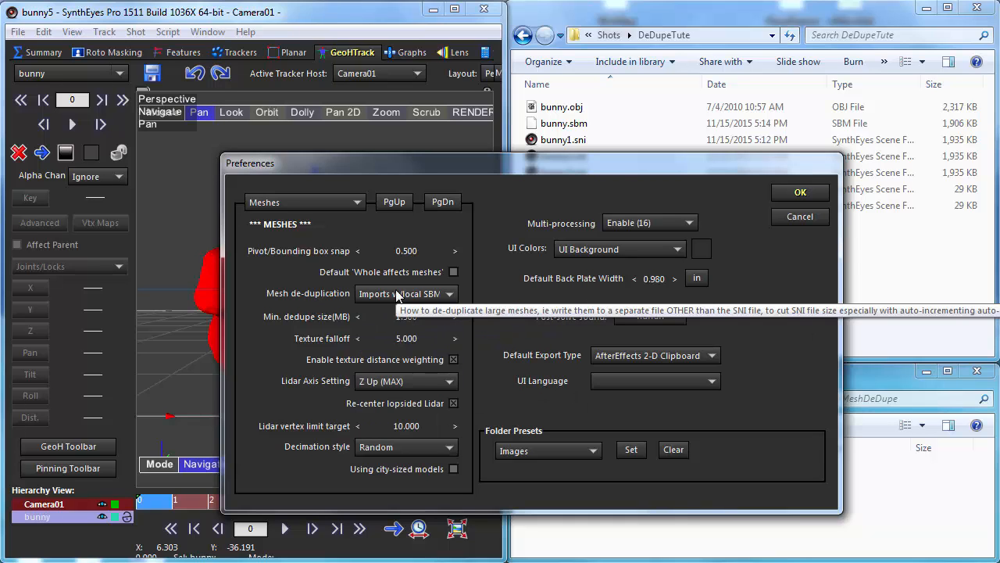
pyautogui.click(798, 194)
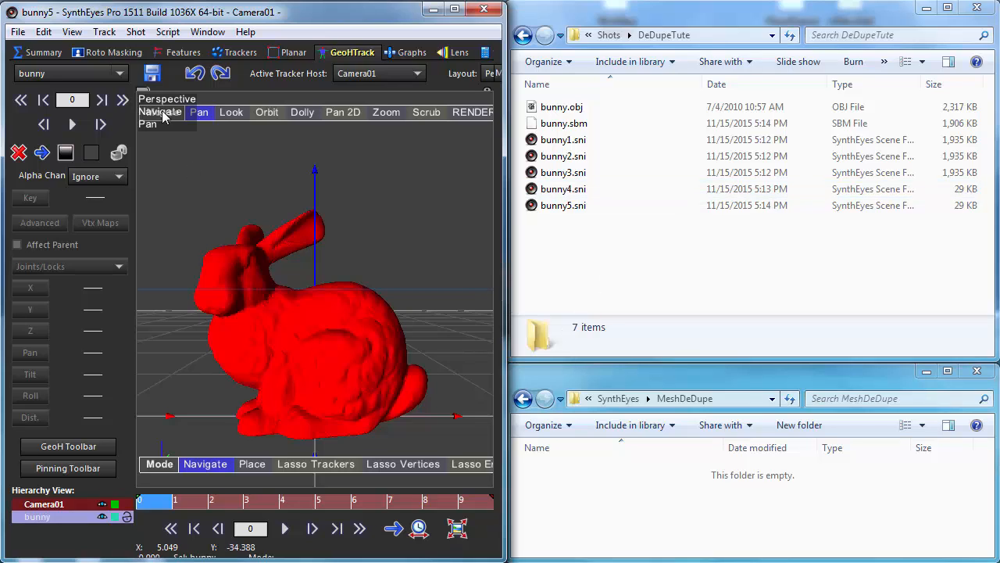
pyautogui.hotkey('ctrl', 's')
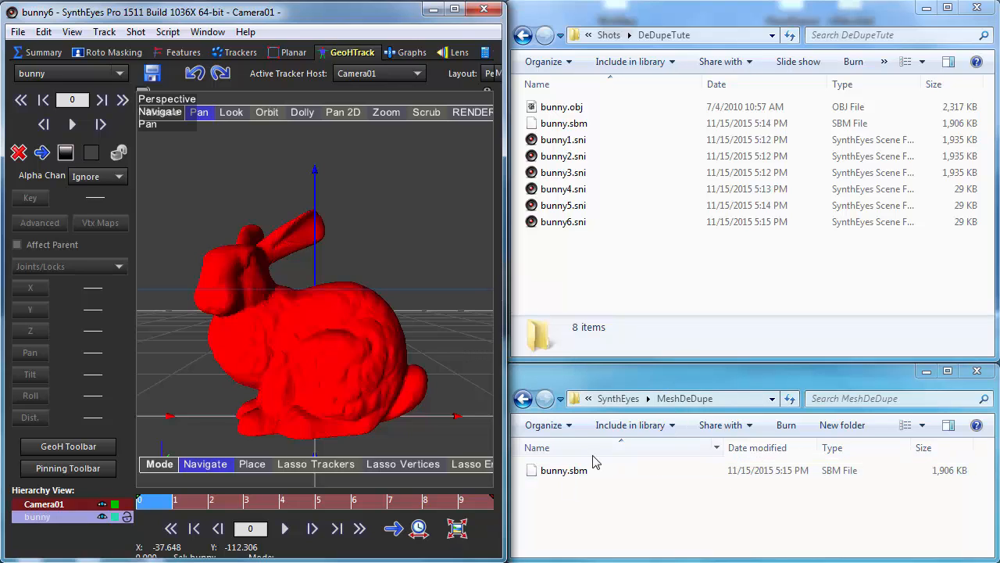
# - Check the Mesh DeDuplication folder preset in the preferences, leaving the settings as they are
pyautogui.click(43, 32)
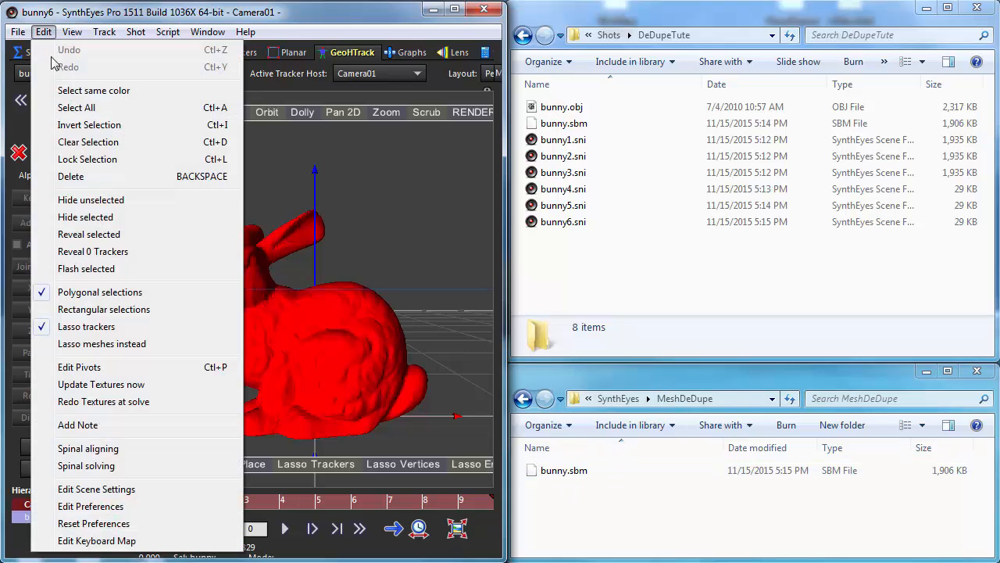
pyautogui.click(113, 506)
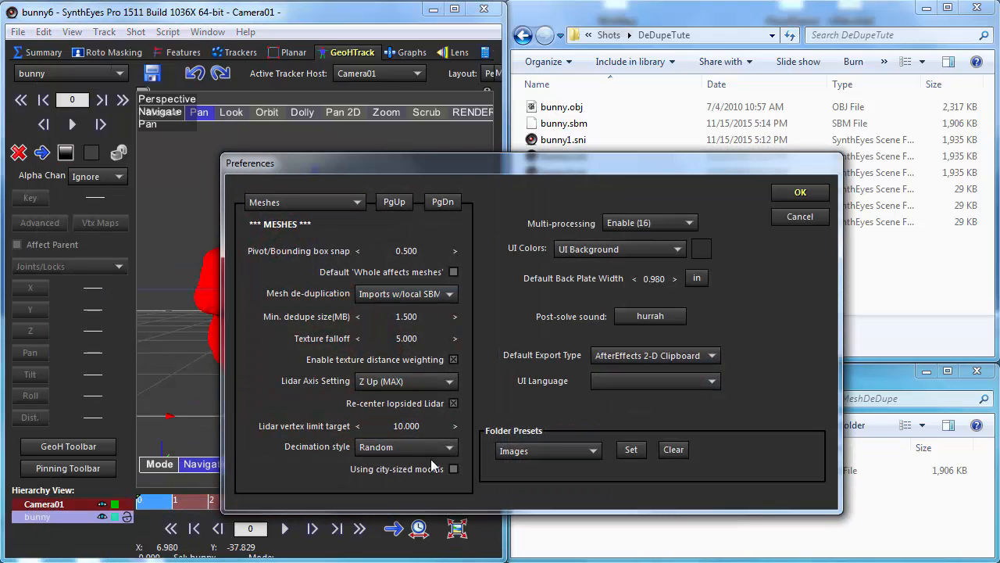
pyautogui.click(520, 451)
pyautogui.click(525, 433)
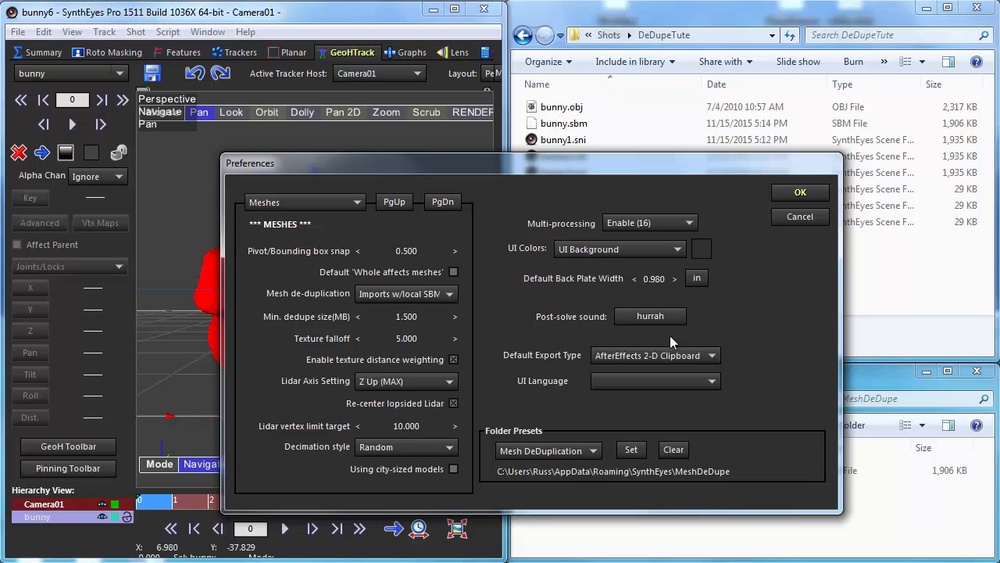
pyautogui.click(798, 217)
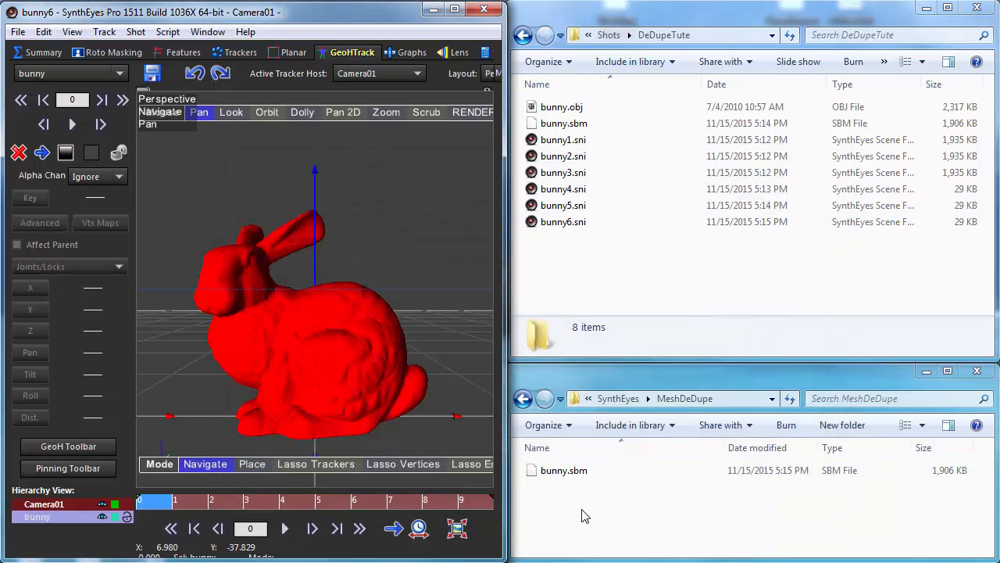
# - Permanently delete bunny.sbm from the DeDupeTute folder and reopen bunny6.sni from the recent files
pyautogui.click(571, 125)
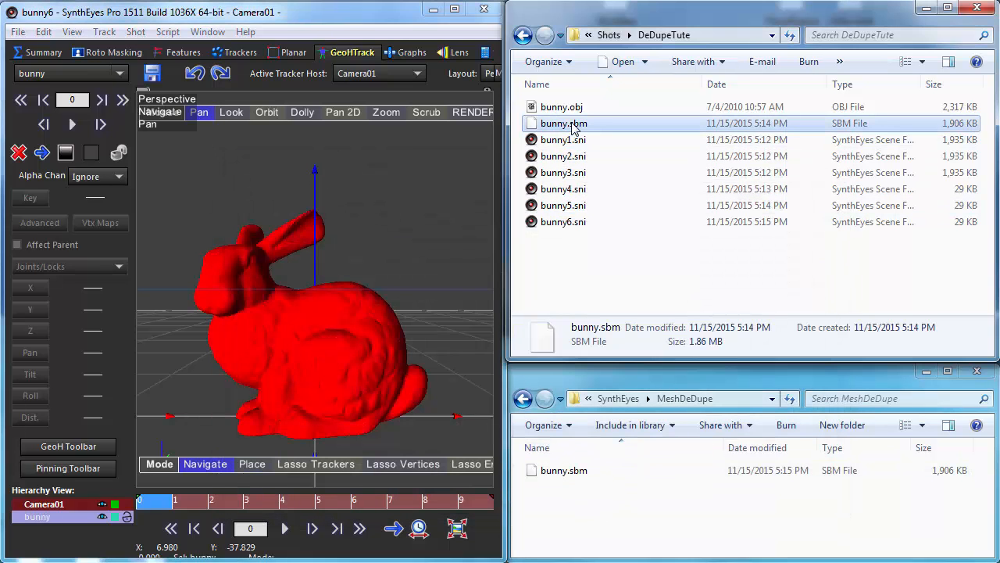
pyautogui.hotkey('shift', 'Delete')
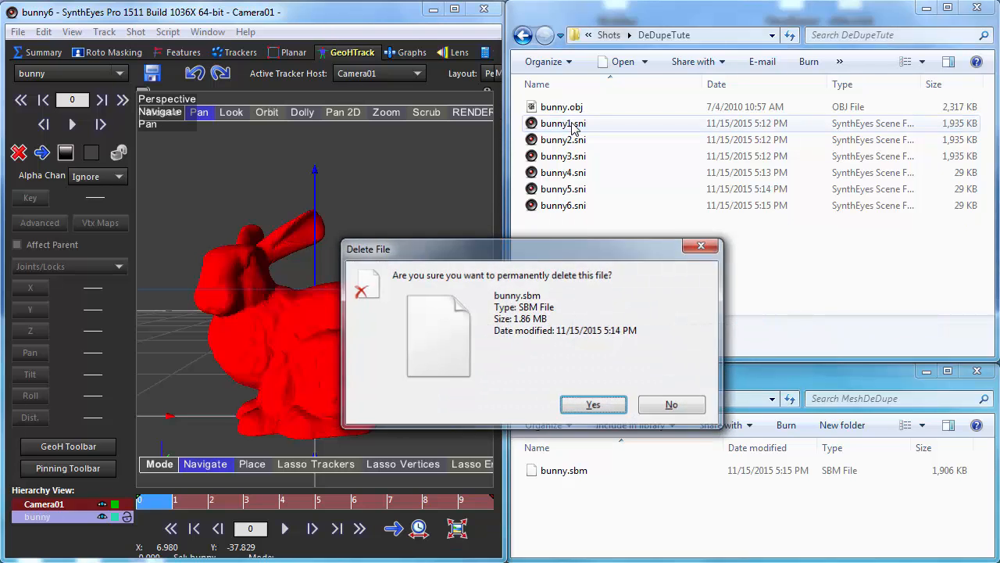
pyautogui.press('Return')
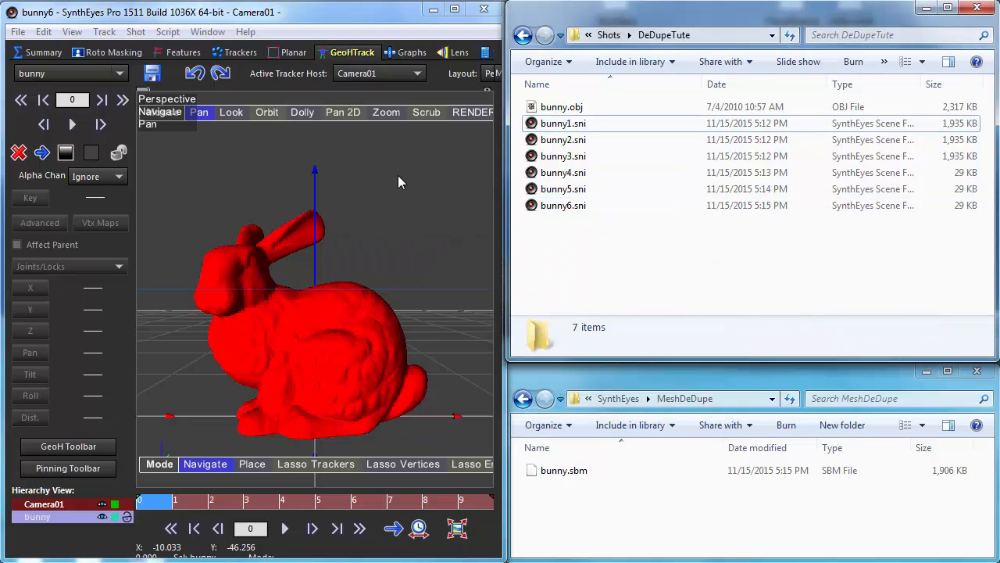
pyautogui.click(17, 33)
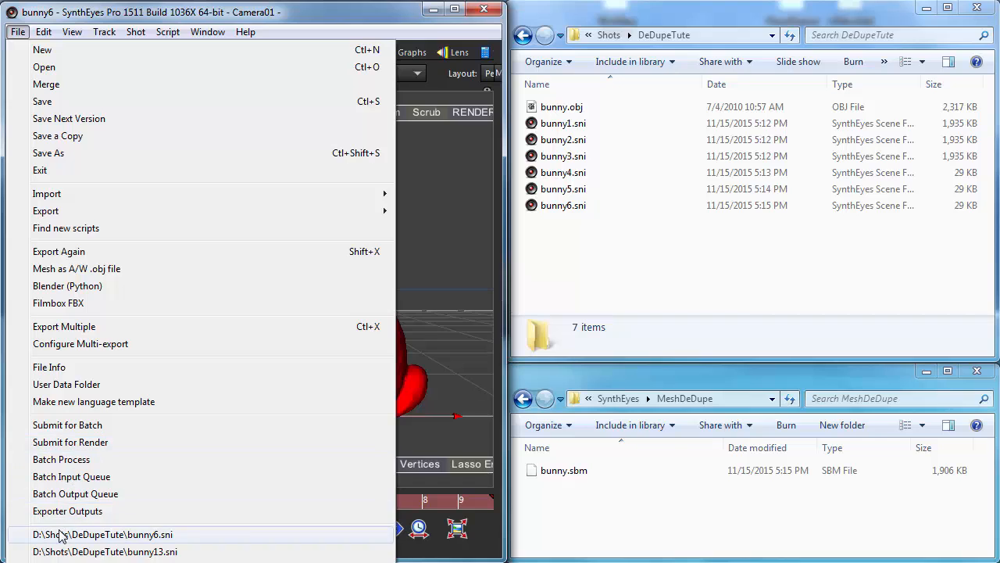
pyautogui.click(59, 532)
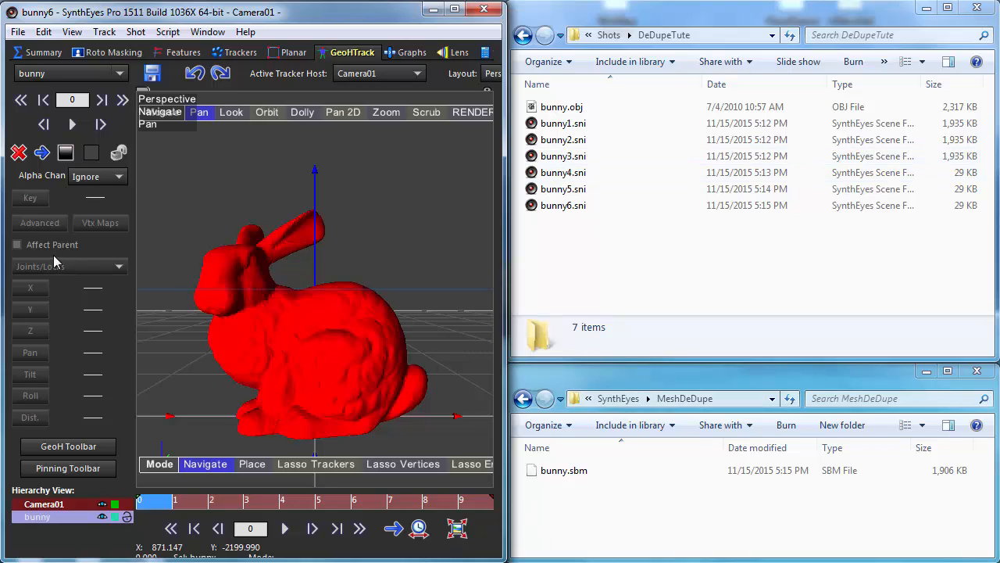
# - Set the mesh de-duplication preference to Scene, Versioned and save two more incremented versions of the scene
pyautogui.click(44, 32)
pyautogui.click(102, 507)
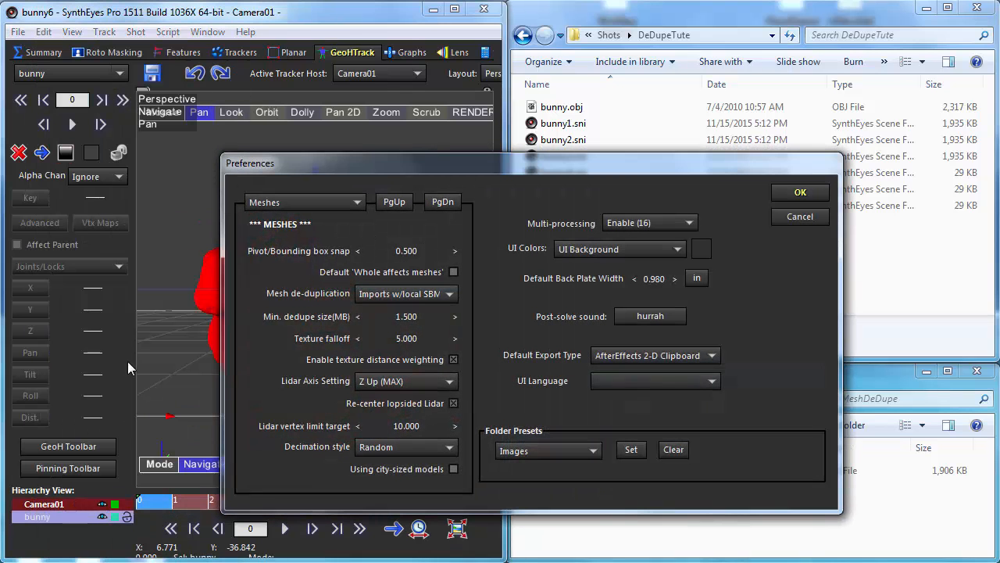
pyautogui.click(415, 295)
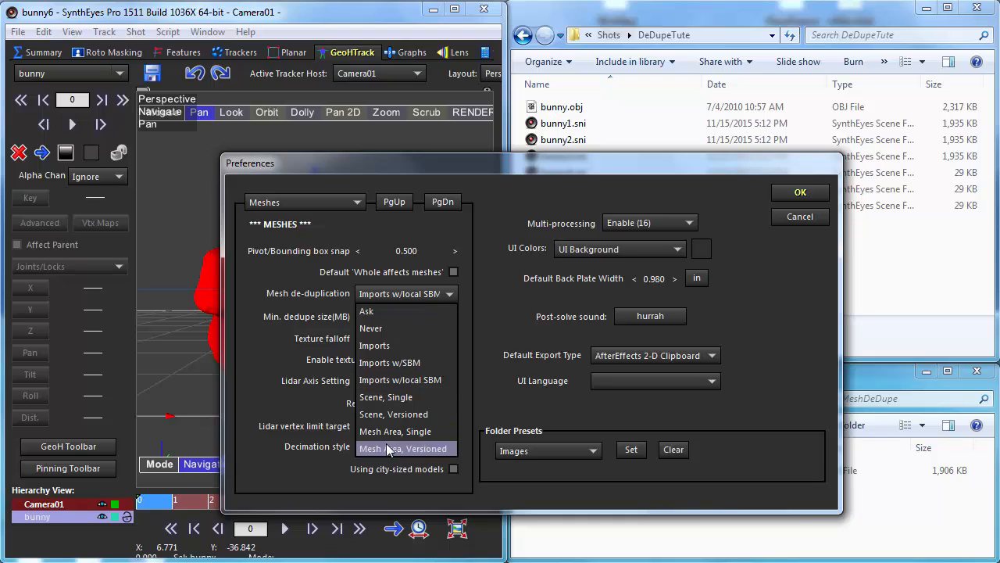
pyautogui.click(383, 420)
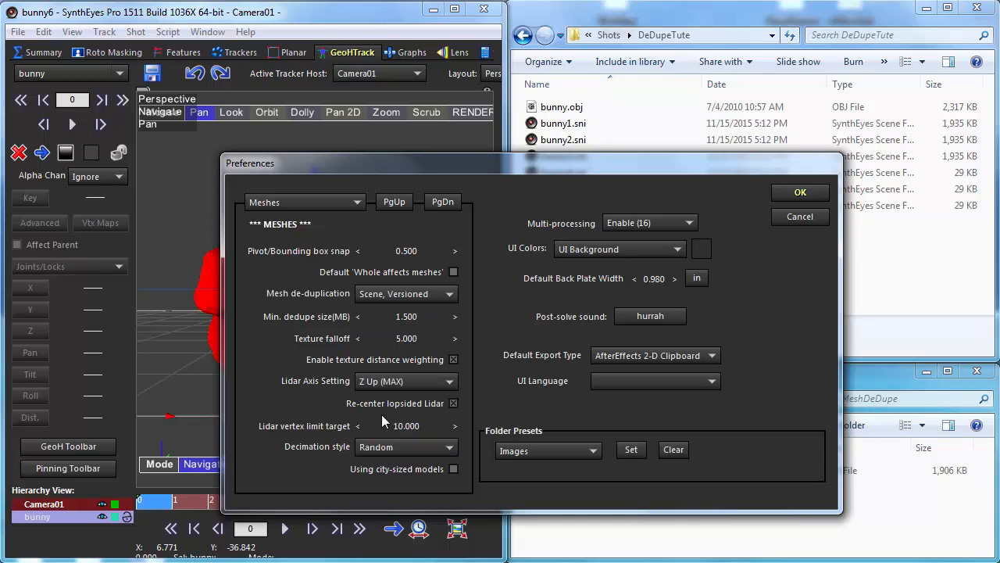
pyautogui.click(800, 192)
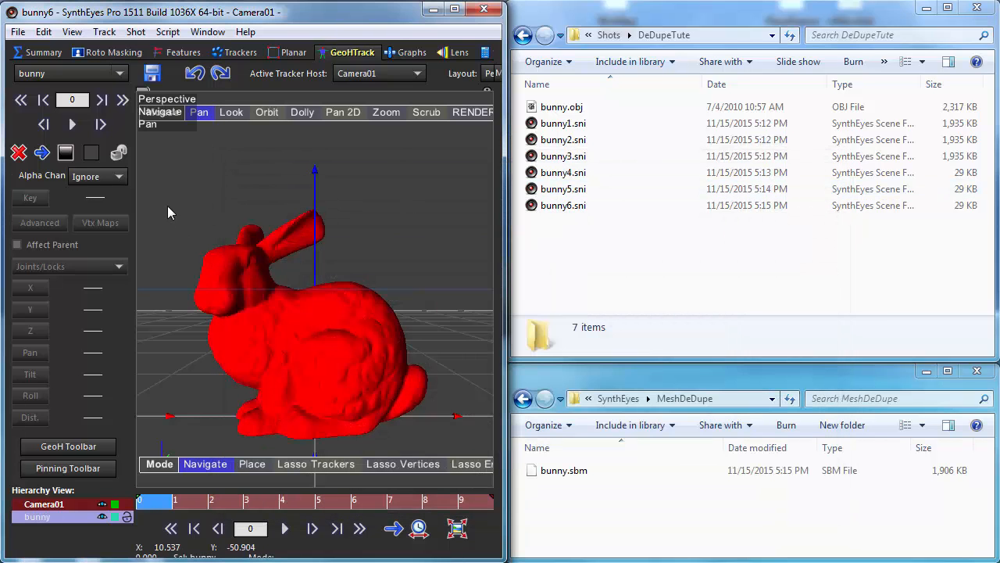
pyautogui.hotkey('ctrl', 's')
pyautogui.hotkey('ctrl', 's')
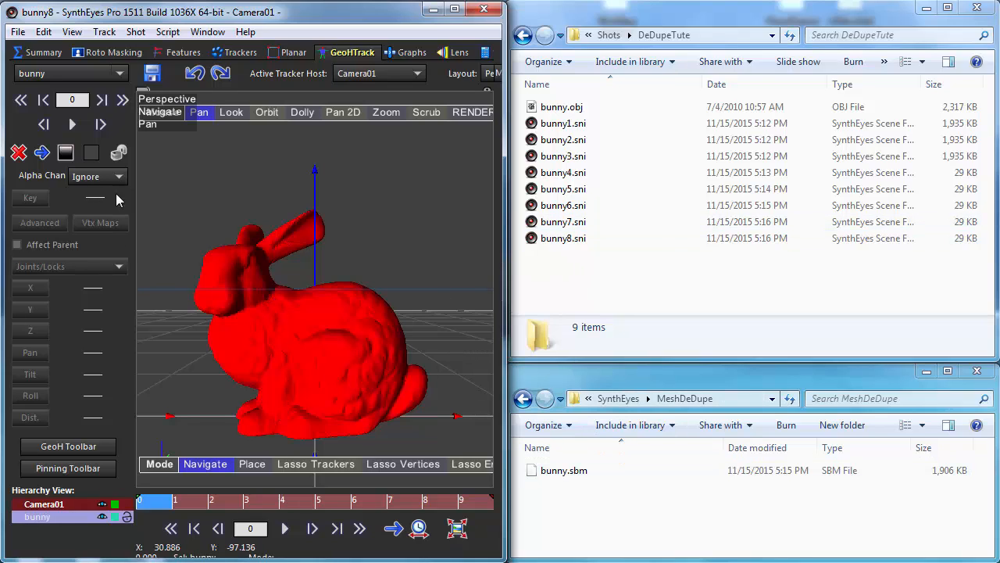
# - Show the GeoHTrack toolbar beside the bunny and activate Smudge Mesh with Softly set to Yes
pyautogui.click(59, 446)
pyautogui.moveTo(211, 195); pyautogui.dragTo(186, 159)
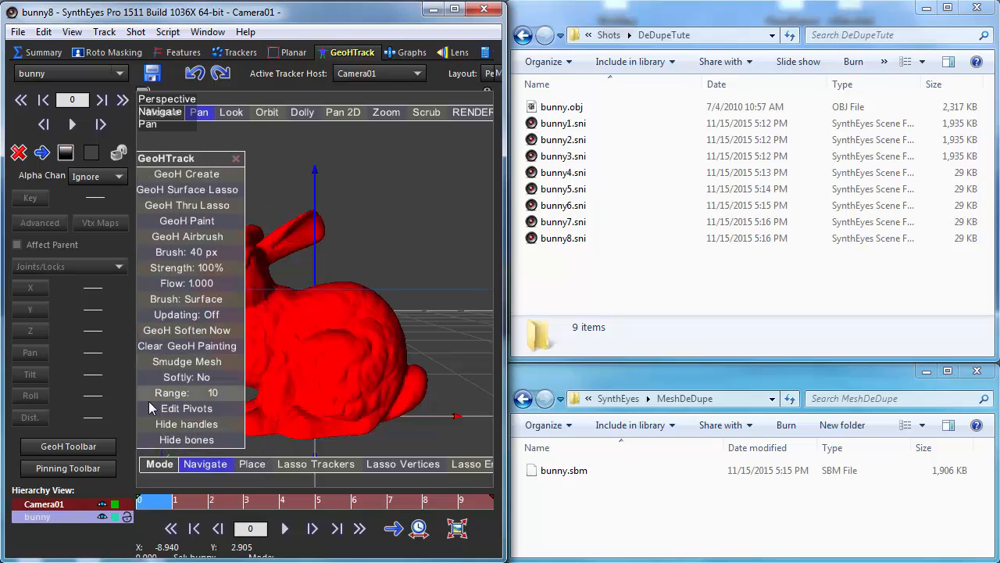
pyautogui.click(189, 360)
pyautogui.click(187, 378)
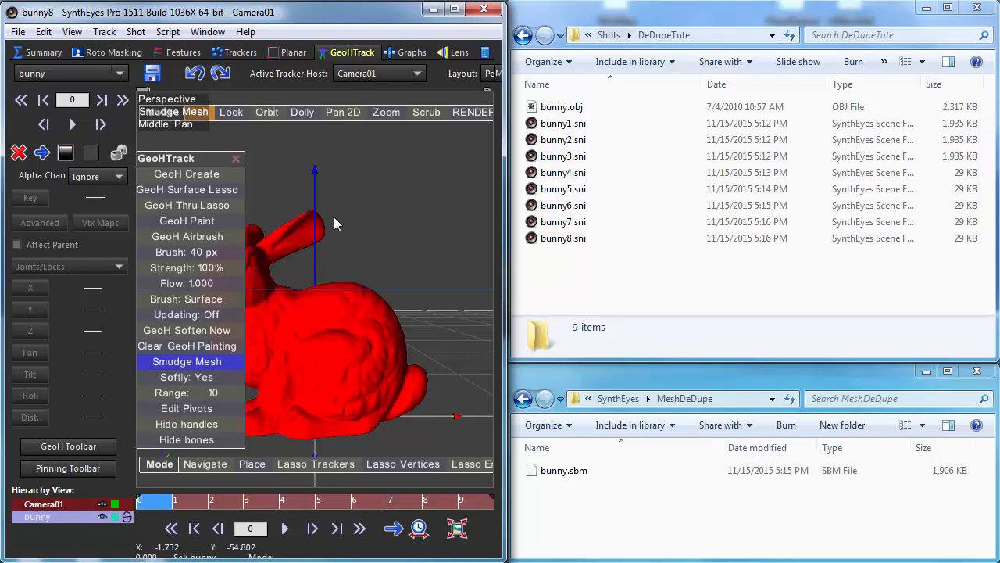
# - Reduce the smudge range to 4.24098 and smudge the bunny's ear tip slightly inward toward the head
pyautogui.scroll(-1, 338, 210)
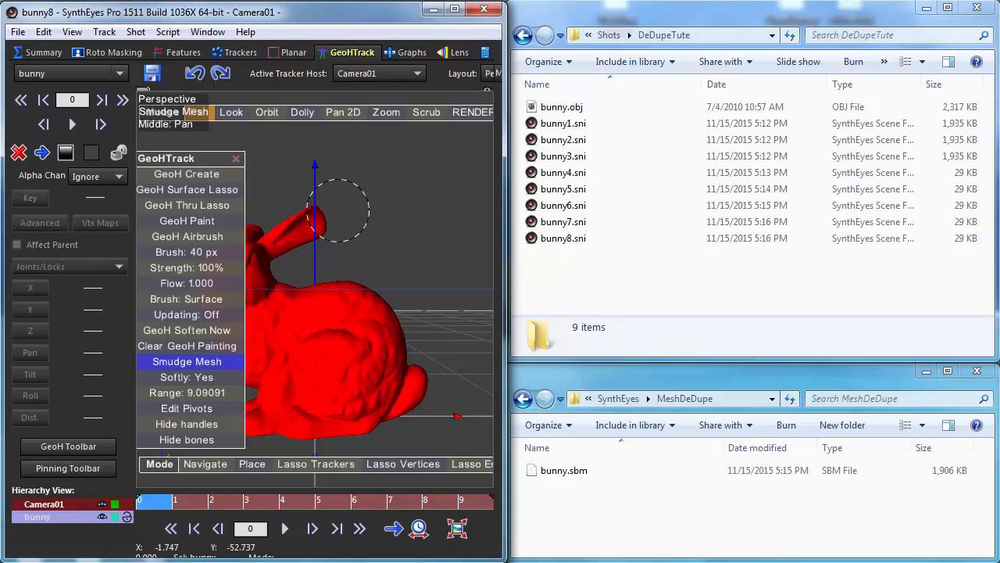
pyautogui.scroll(-3, 339, 209)
pyautogui.moveTo(338, 209)
pyautogui.mouseDown()
pyautogui.moveTo(328, 205)
pyautogui.moveTo(347, 218)
pyautogui.moveTo(335, 197)
pyautogui.moveTo(324, 210)
pyautogui.mouseUp()
pyautogui.scroll(-2, 335, 215)
pyautogui.scroll(-1, 336, 217)
pyautogui.scroll(-1, 349, 222)
pyautogui.scroll(-1, 348, 222)
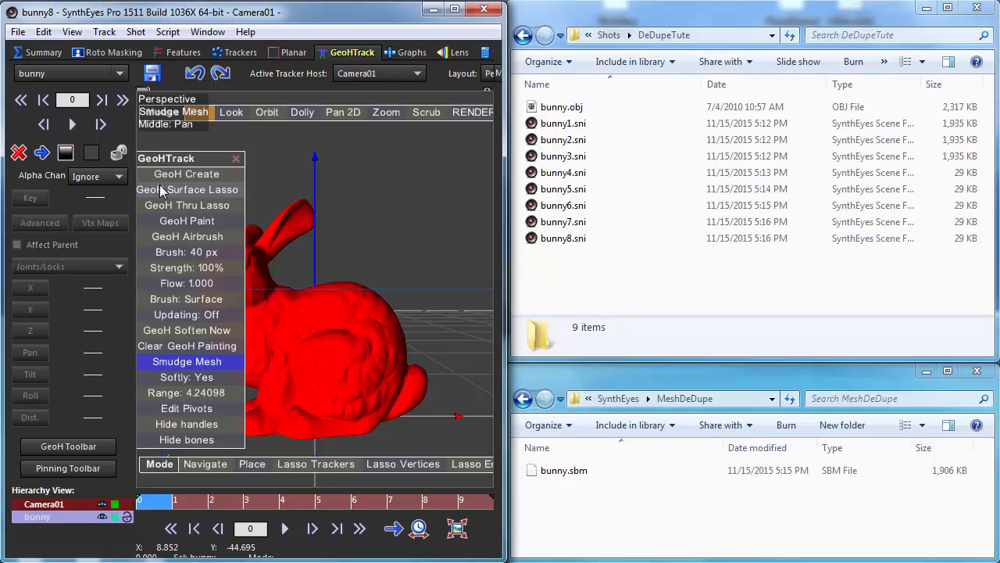
# - Save the scene with the smudged ear as three incremented versions, bunny9 to bunny11
pyautogui.hotkey('ctrl', 's')
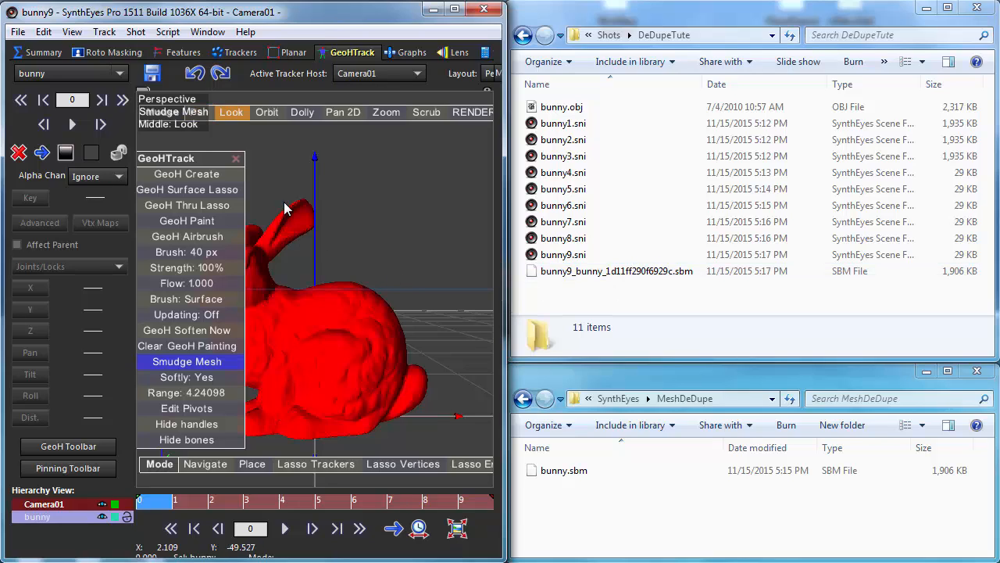
pyautogui.hotkey('ctrl', 's')
pyautogui.hotkey('ctrl', 's')
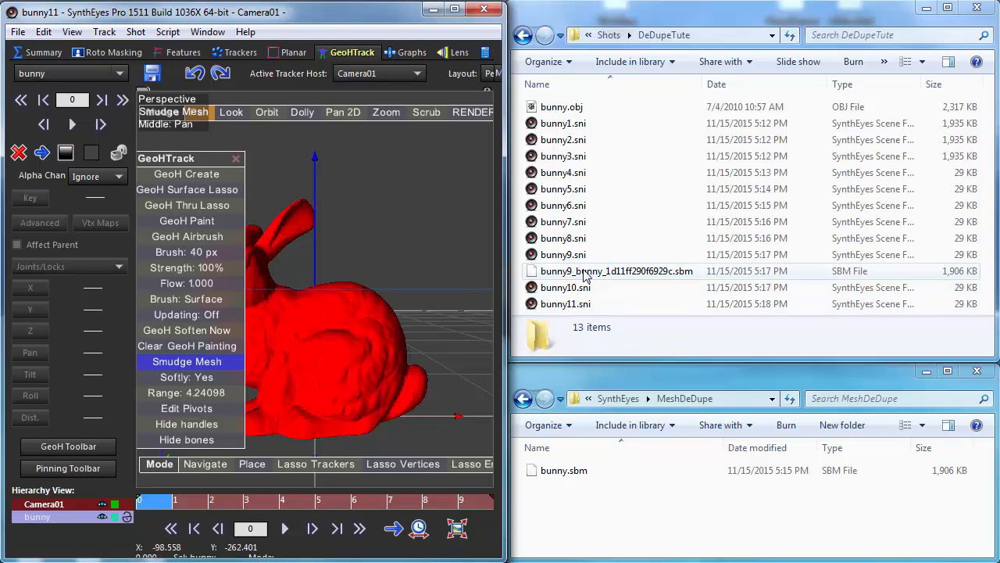
# - Smudge the ear tip slightly back outward and save the scene as two incremented versions, bunny12 and bunny13
pyautogui.moveTo(308, 216)
pyautogui.mouseDown()
pyautogui.moveTo(319, 229)
pyautogui.moveTo(313, 218)
pyautogui.mouseUp()
pyautogui.hotkey('ctrl', 's')
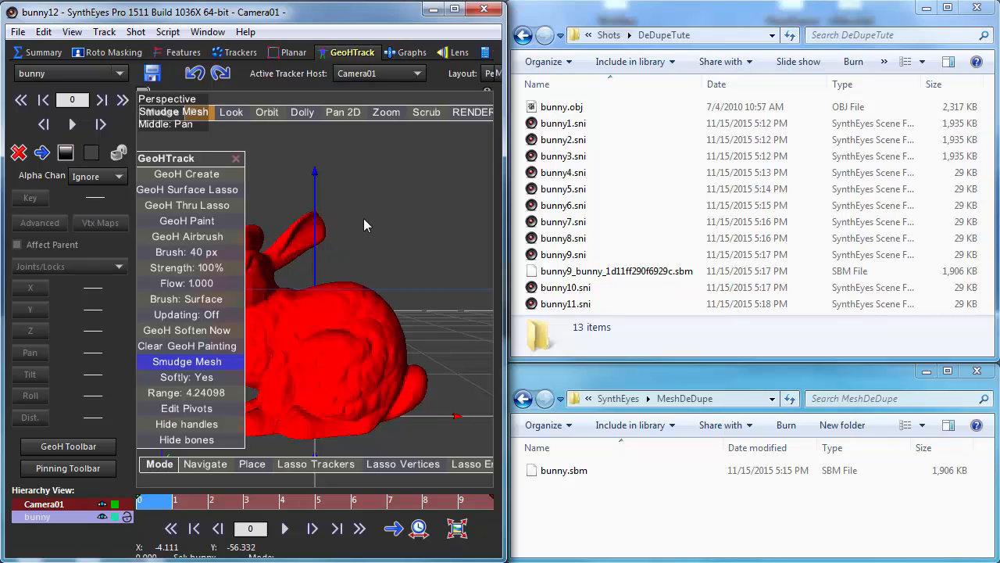
pyautogui.hotkey('ctrl', 's')
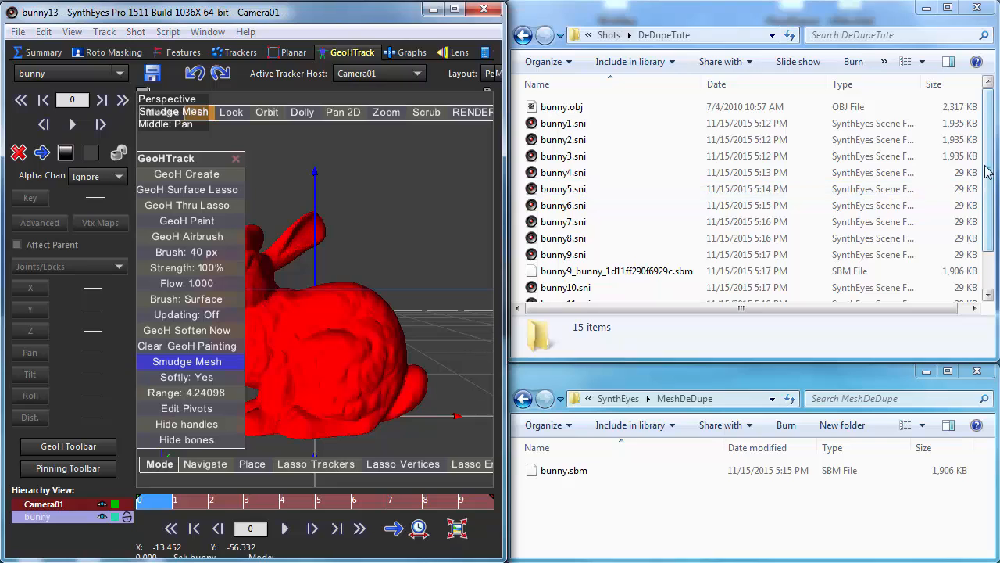
# - Compare the versioned SBM mesh files with the neighbouring scene files at the end of the DeDupeTute folder listing
pyautogui.moveTo(986, 172); pyautogui.dragTo(991, 260)
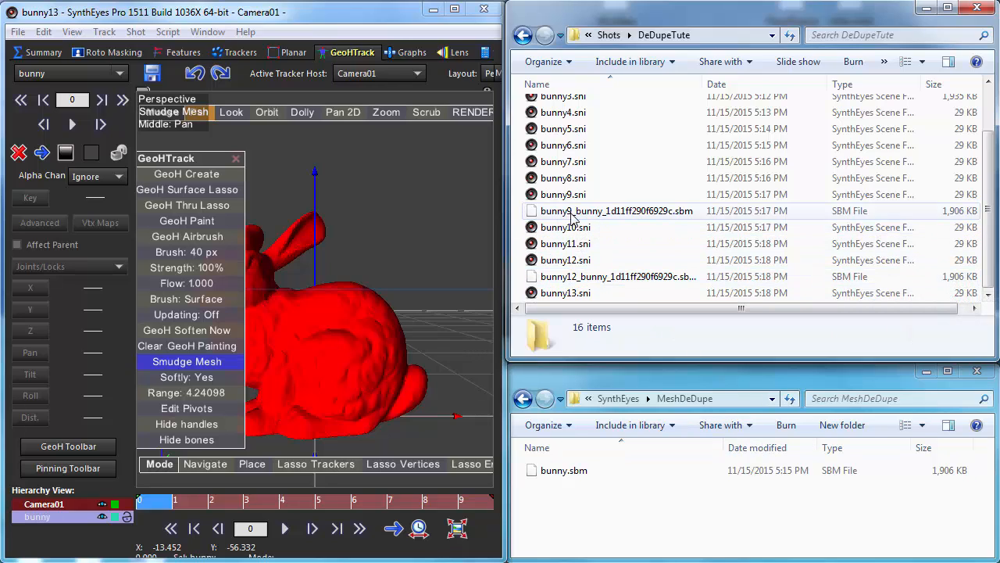
pyautogui.moveTo(655, 217)
pyautogui.moveTo(565, 216)
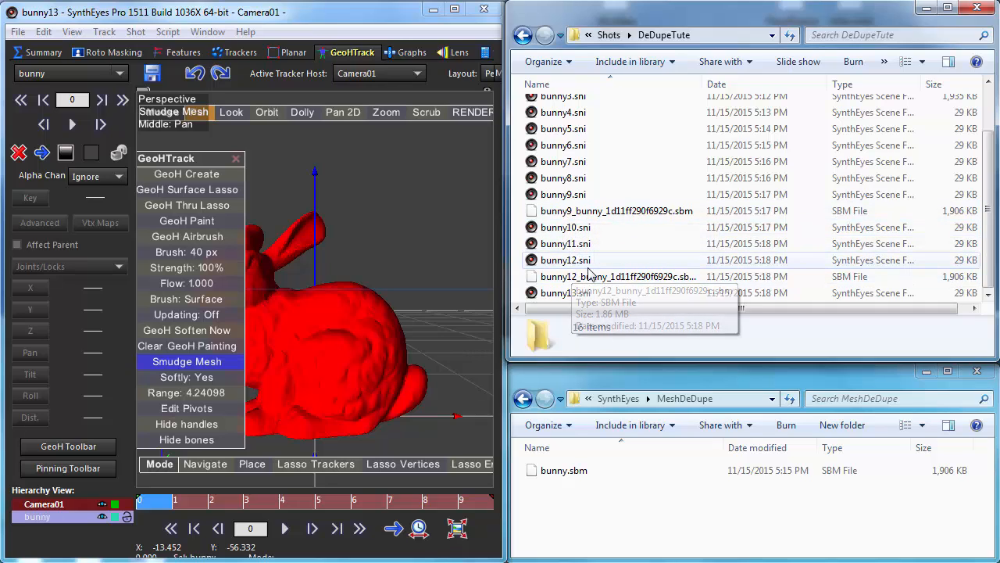
pyautogui.moveTo(588, 268)
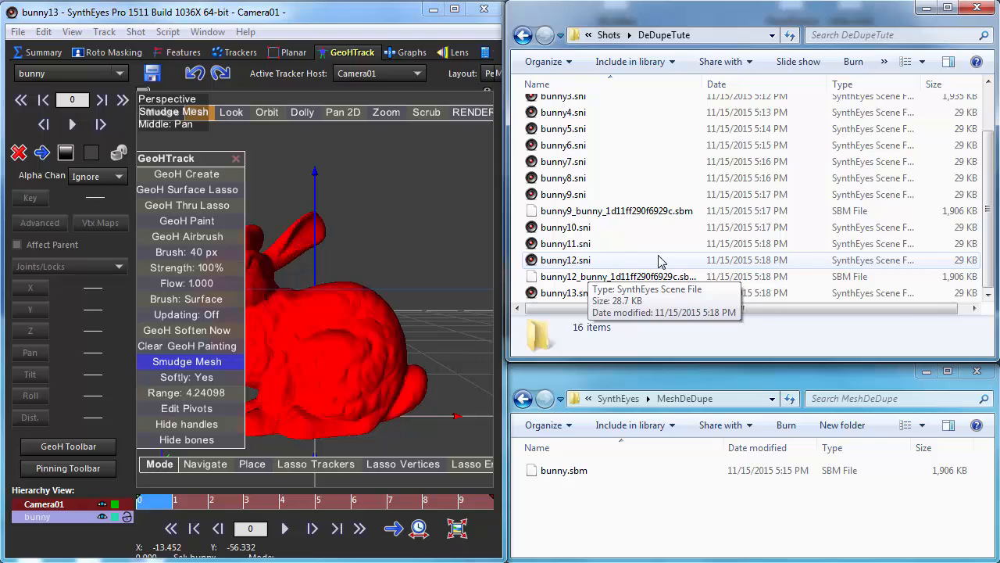
# - Review the scene's file information to see which de-dupe file the bunny mesh uses, leaving it unchanged
pyautogui.click(16, 33)
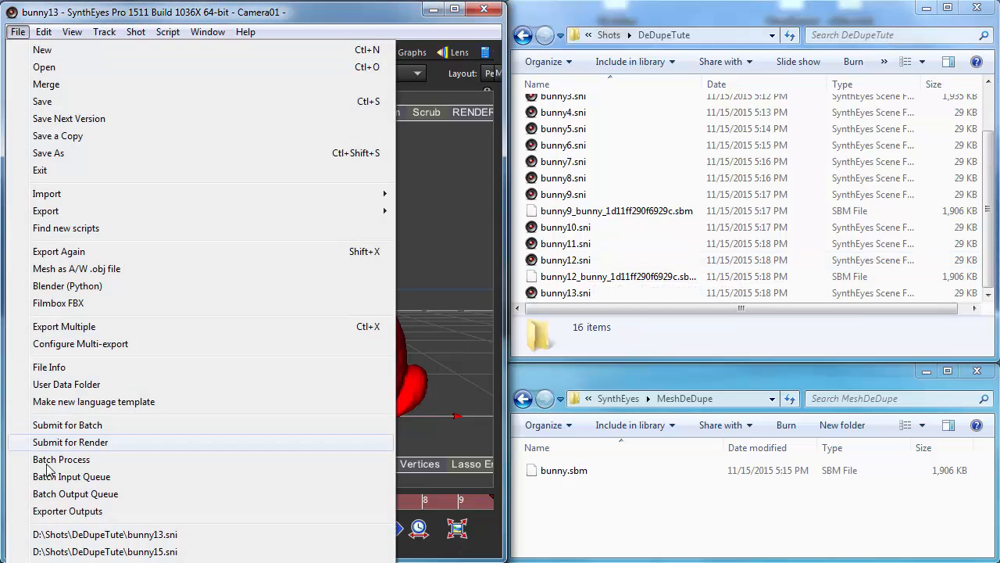
pyautogui.click(54, 369)
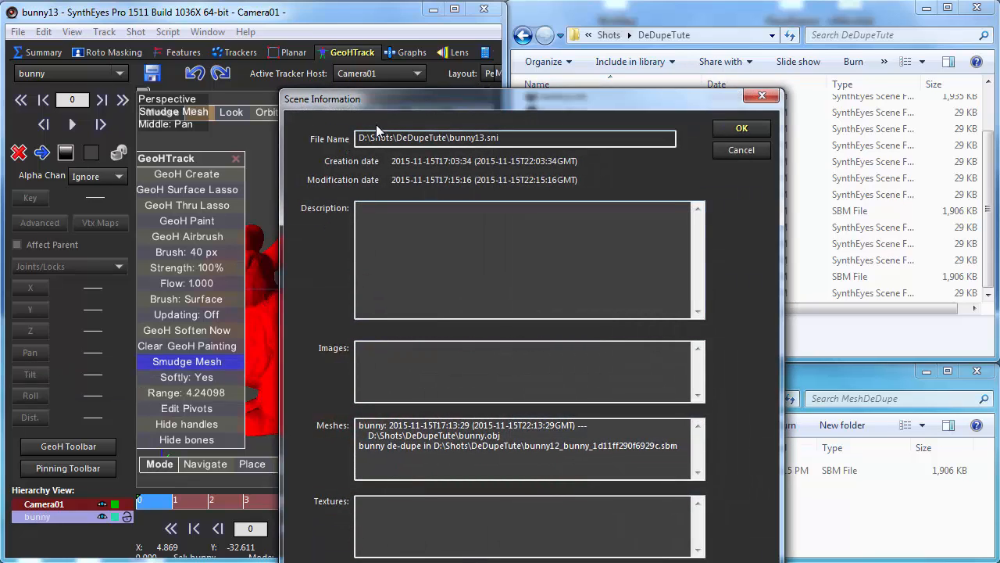
pyautogui.moveTo(376, 94); pyautogui.dragTo(372, 66)
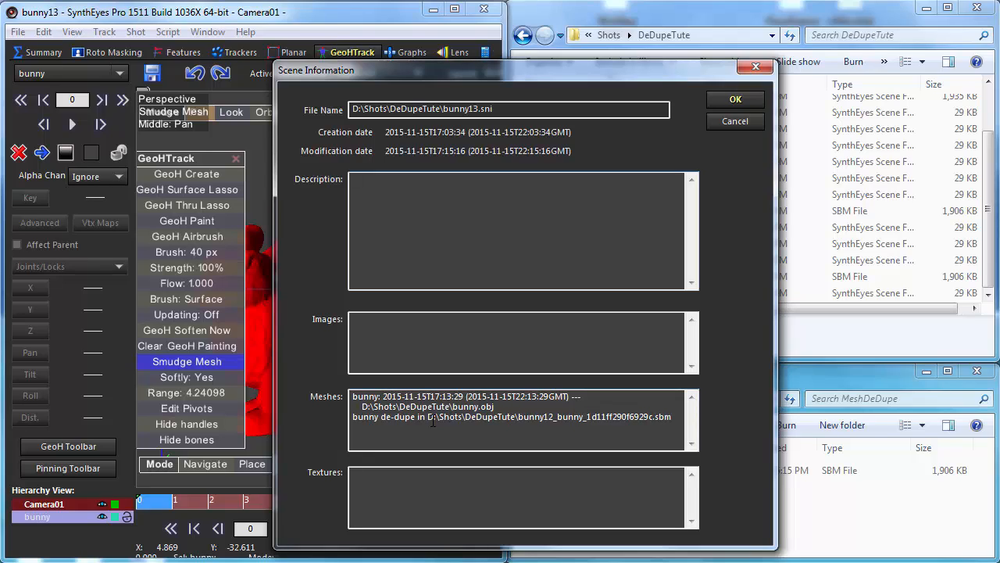
pyautogui.click(711, 123)
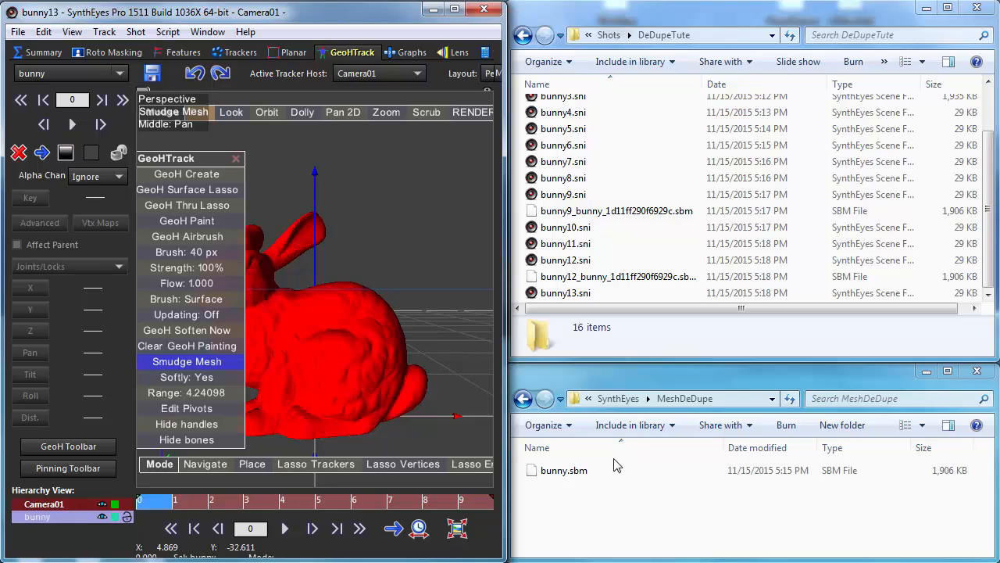
pyautogui.click(991, 217)
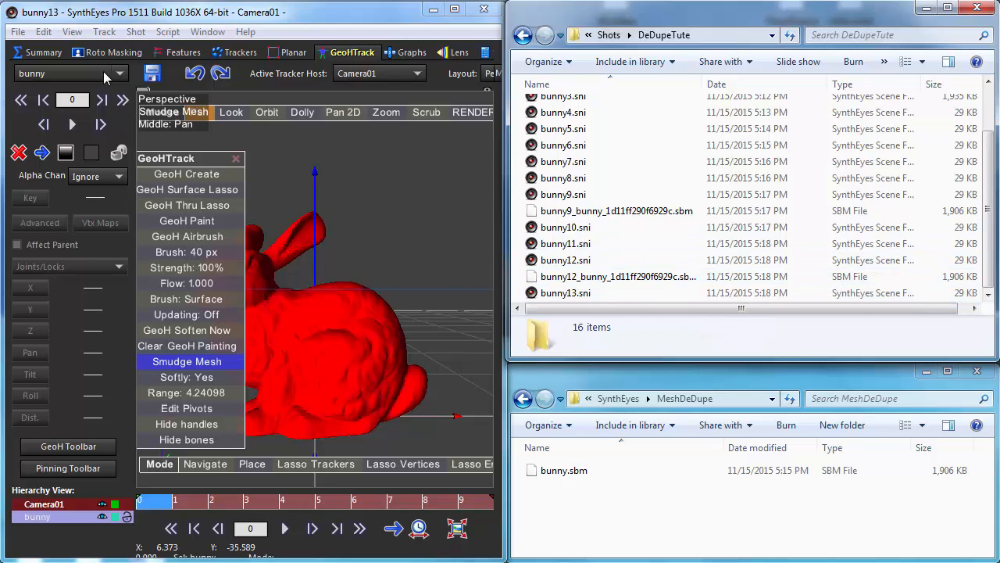
# - Set this scene's mesh de-duplication mode to Never and save the scene as the next incremented version, bunny14
pyautogui.click(43, 32)
pyautogui.click(124, 492)
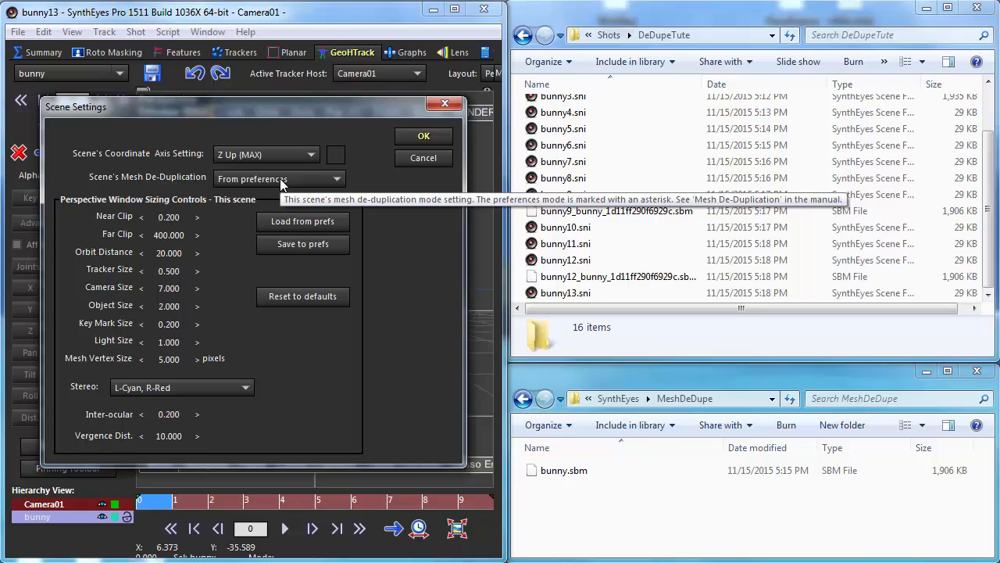
pyautogui.click(282, 179)
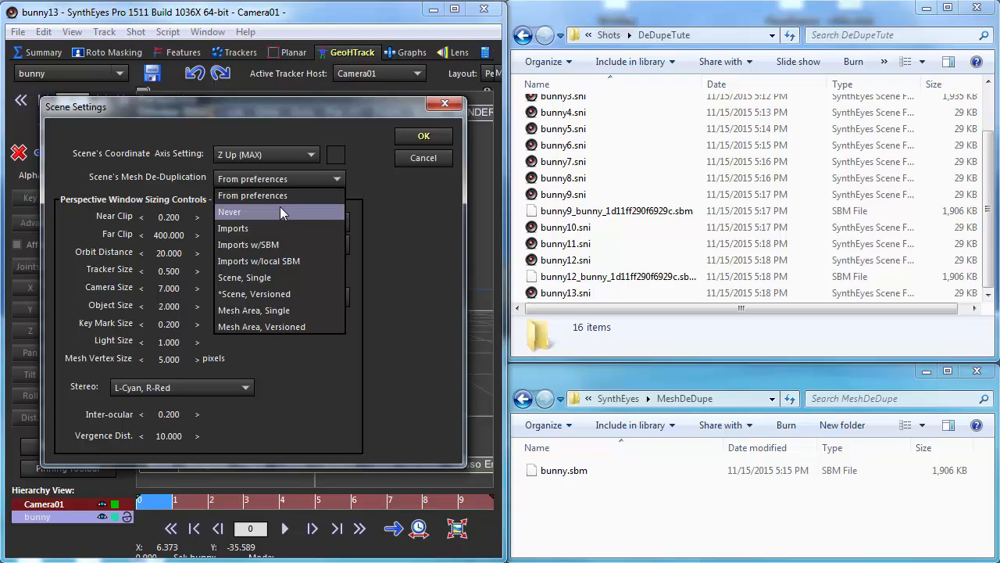
pyautogui.click(280, 212)
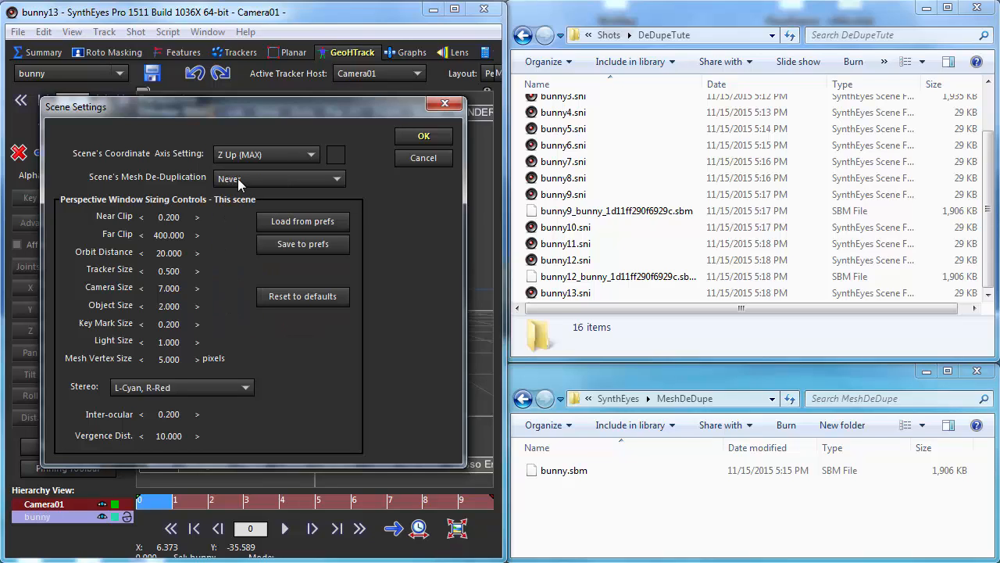
pyautogui.click(422, 140)
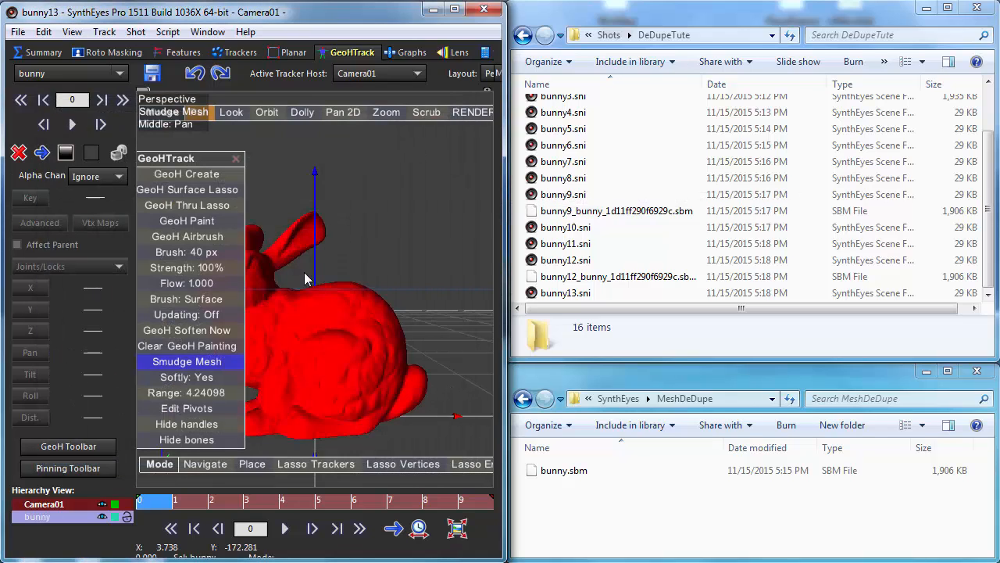
pyautogui.hotkey('ctrl', 'shift', 's')
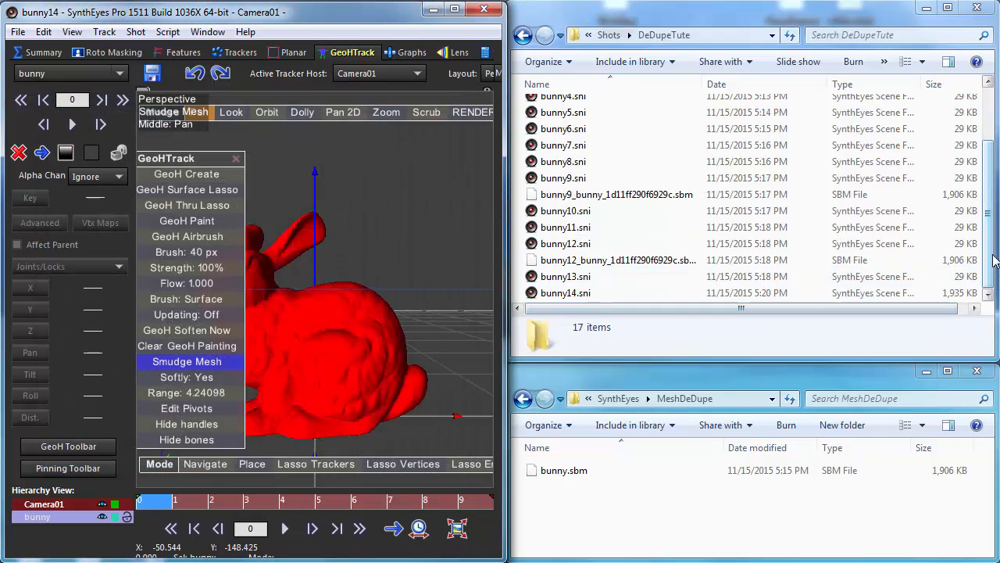
pyautogui.click(989, 301)
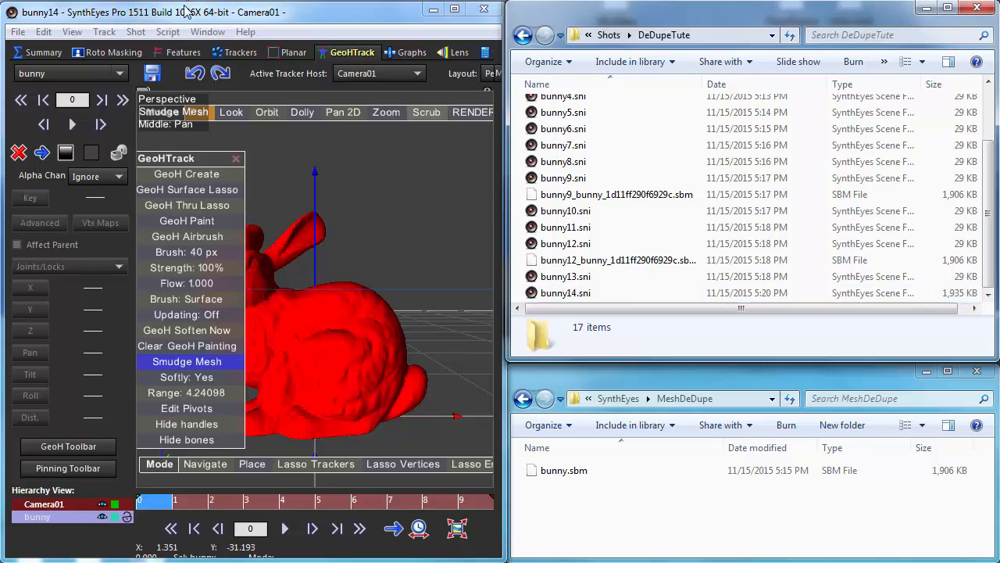
pyautogui.click(17, 31)
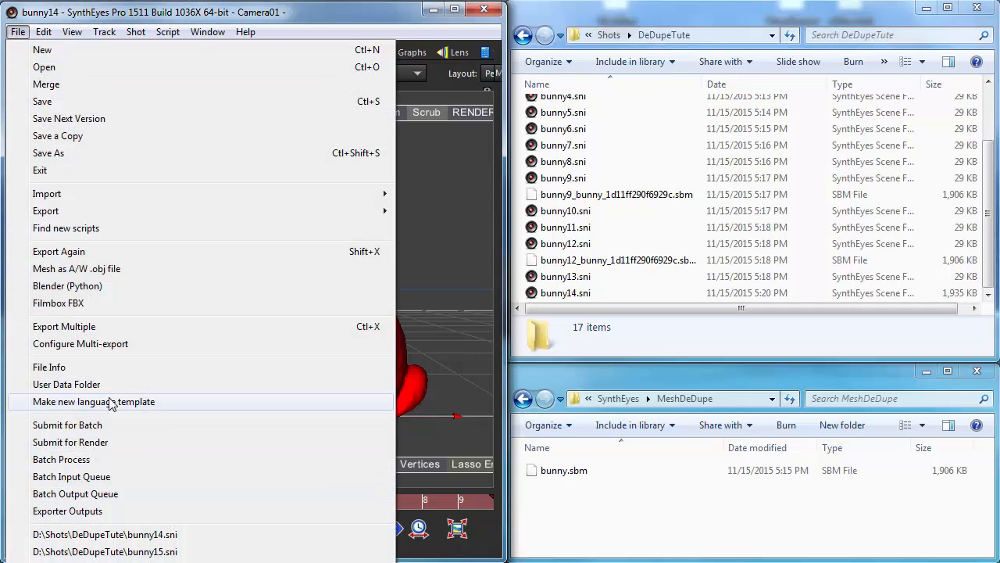
pyautogui.click(327, 26)
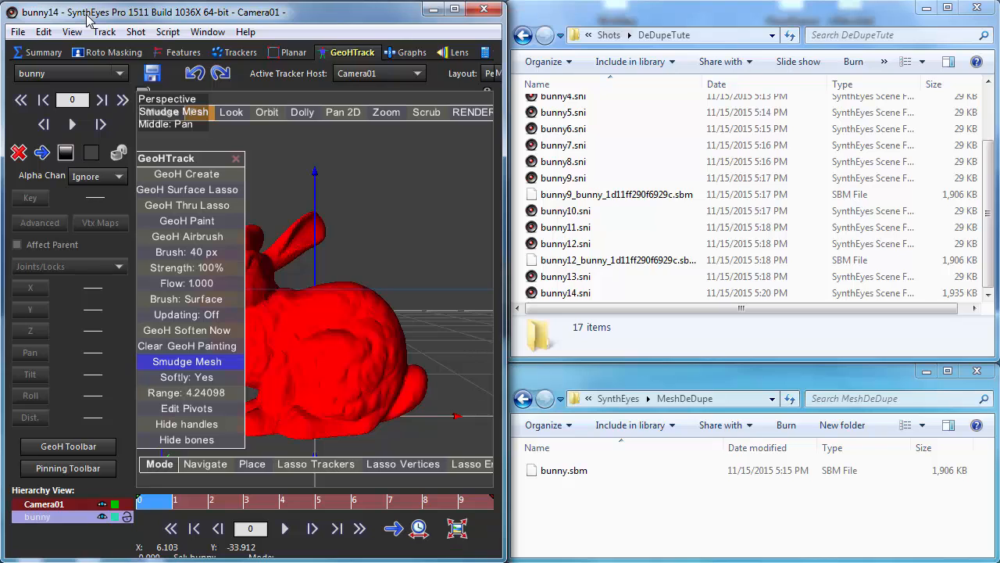
# - Import the mesh bunny9_bunny_1d11ff290f6929c.sbm from the DeDupeTute folder into the scene and close the floating GeoHTrack tool palette
pyautogui.click(17, 32)
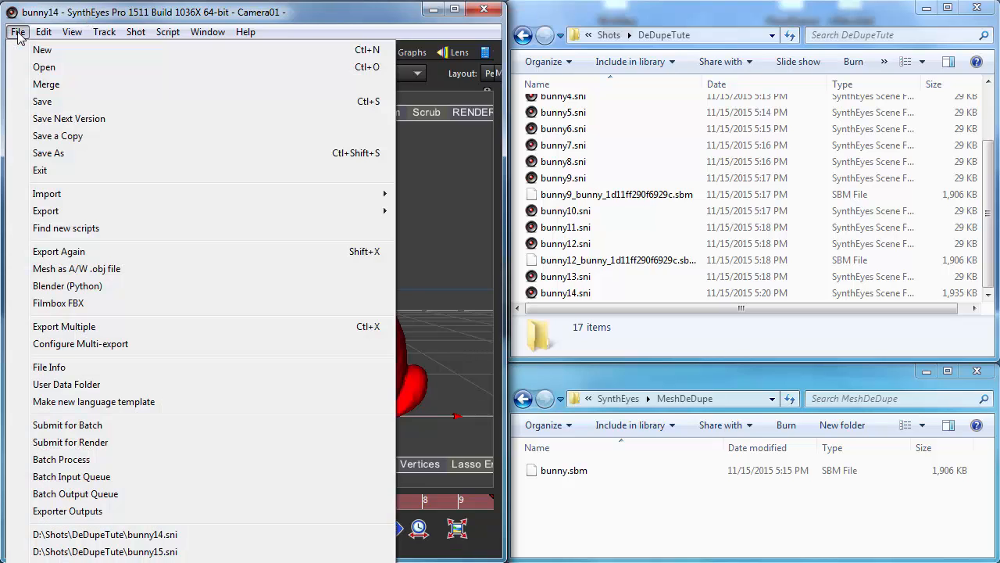
pyautogui.moveTo(326, 195)
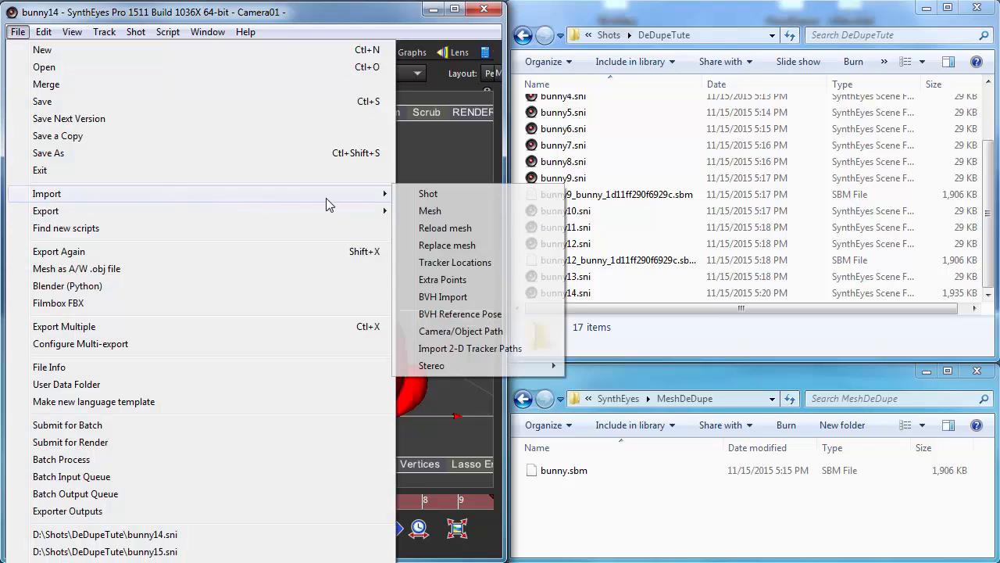
pyautogui.click(432, 211)
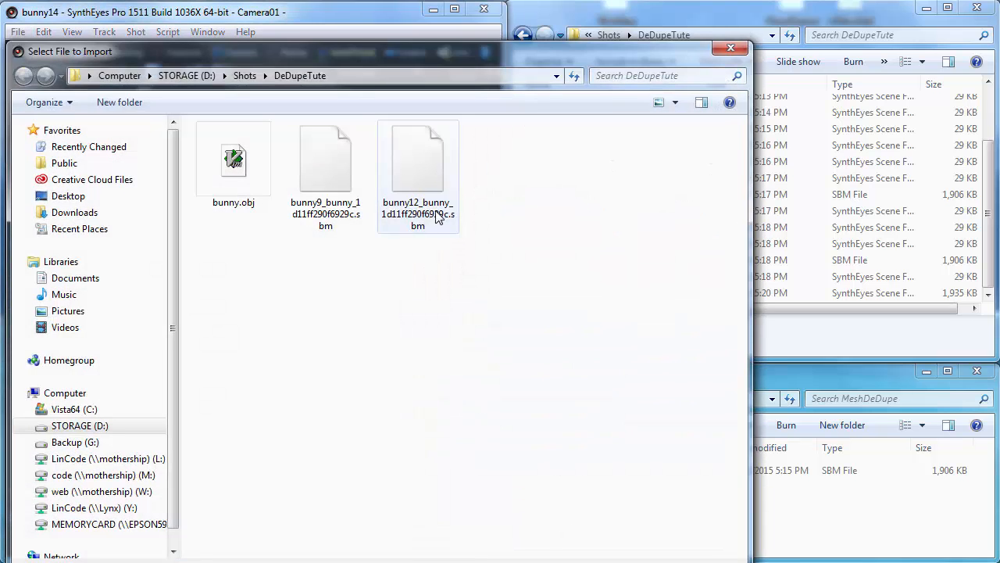
pyautogui.click(303, 152)
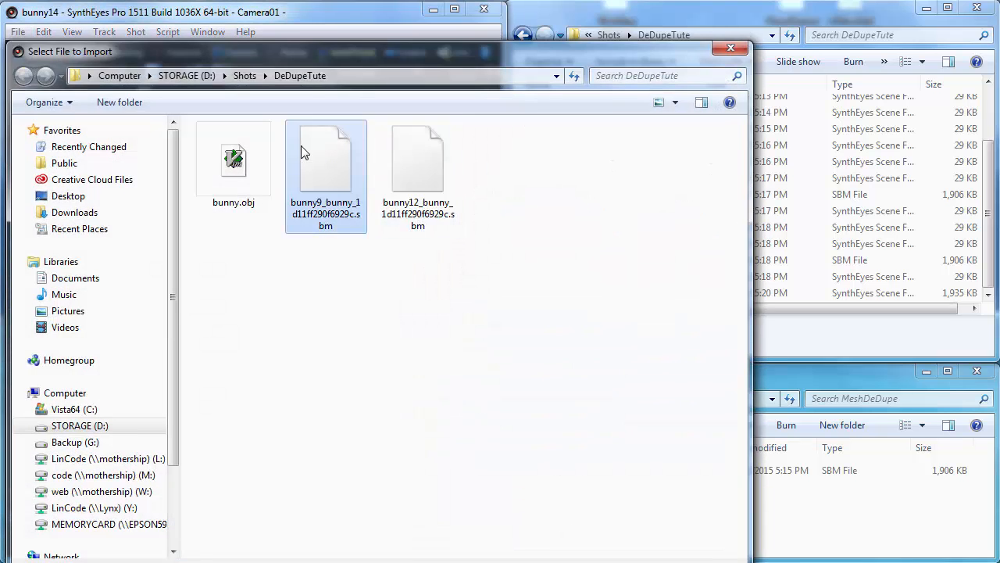
pyautogui.moveTo(305, 53); pyautogui.dragTo(251, 0)
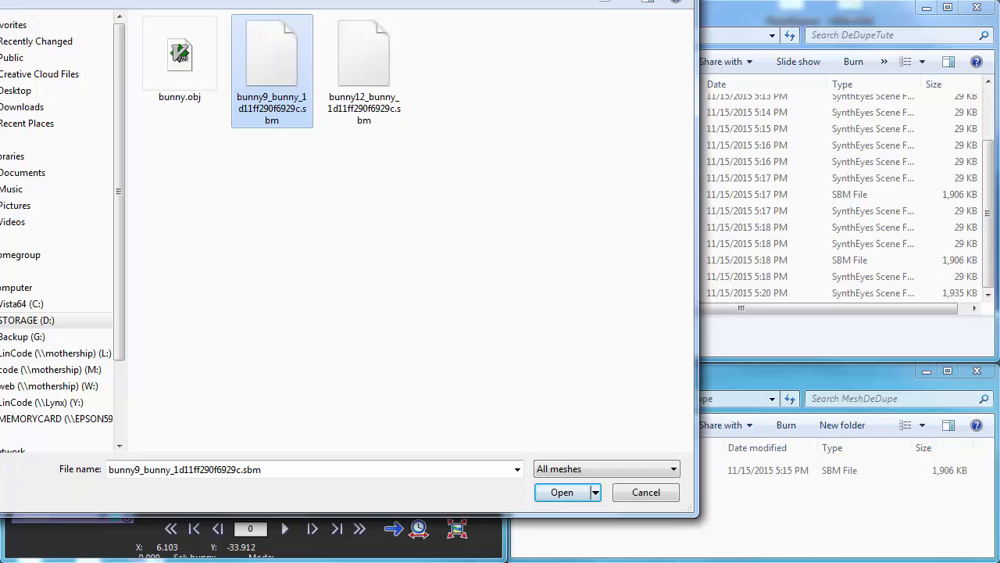
pyautogui.click(561, 492)
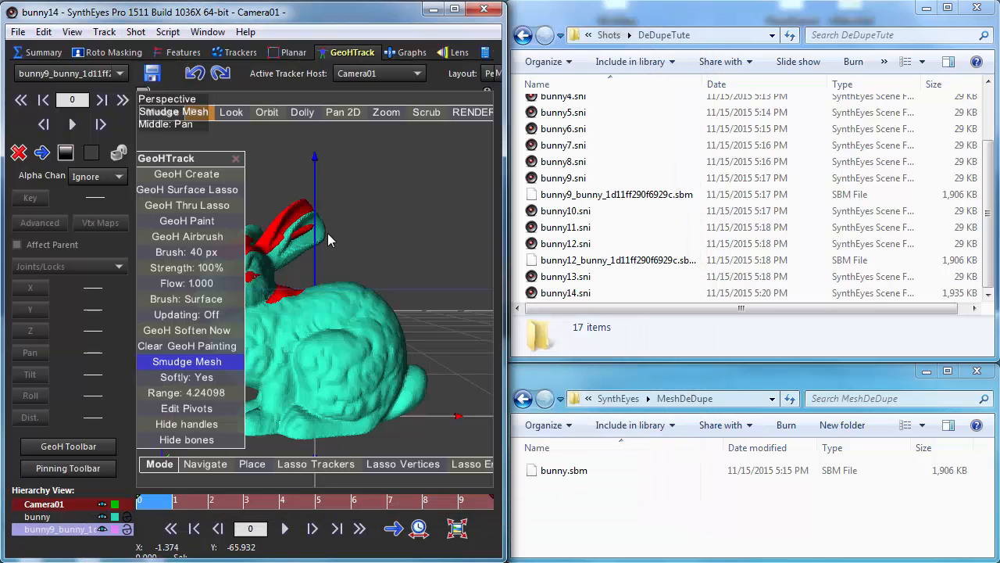
pyautogui.click(235, 158)
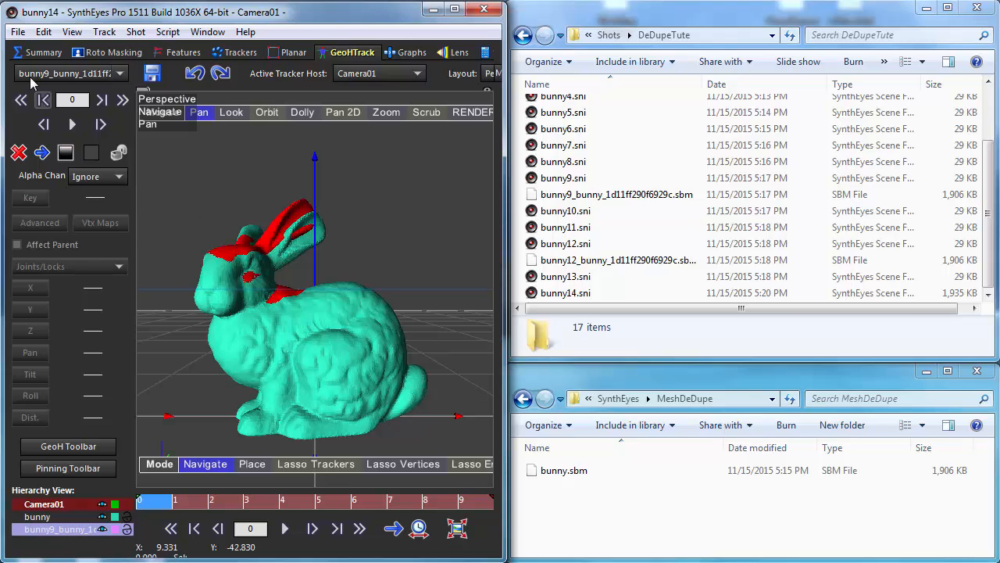
pyautogui.click(18, 33)
pyautogui.moveTo(173, 210)
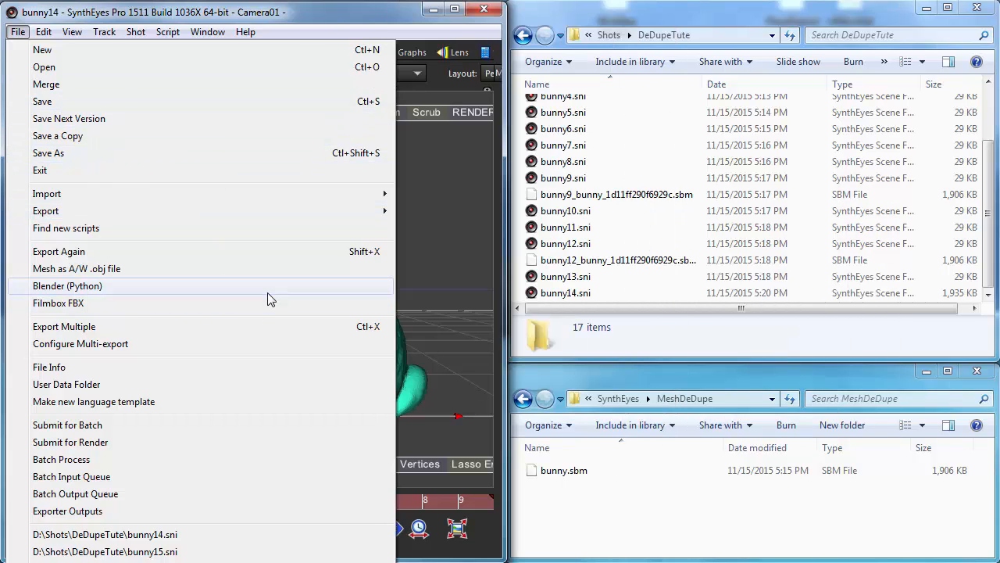
pyautogui.click(372, 23)
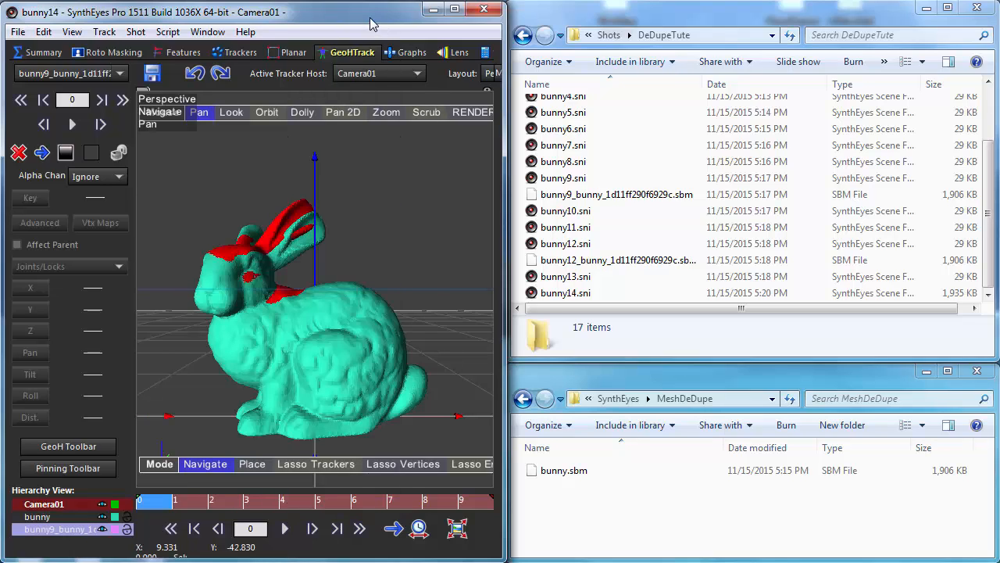